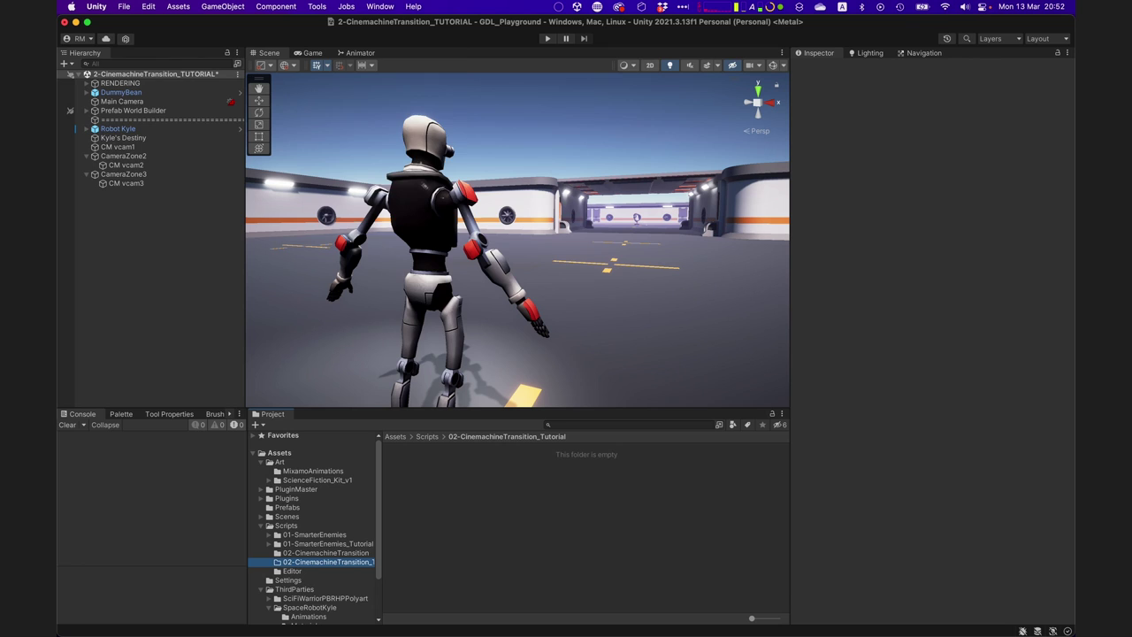
# Search the Package Manager for the cinemachine package.
pyautogui.click(381, 6)
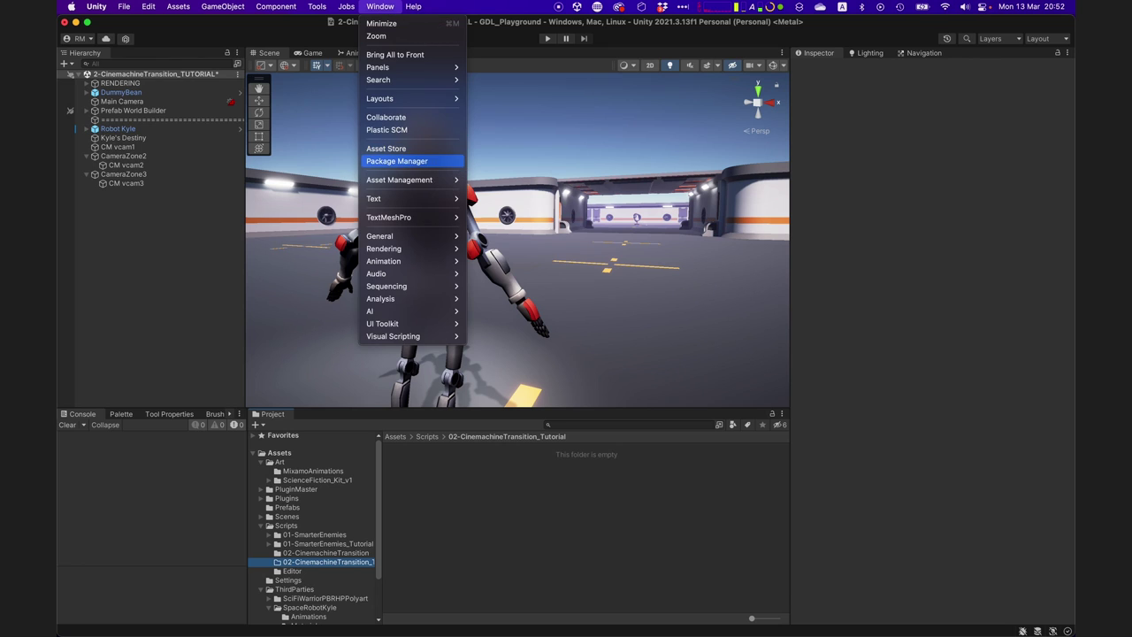
pyautogui.click(397, 161)
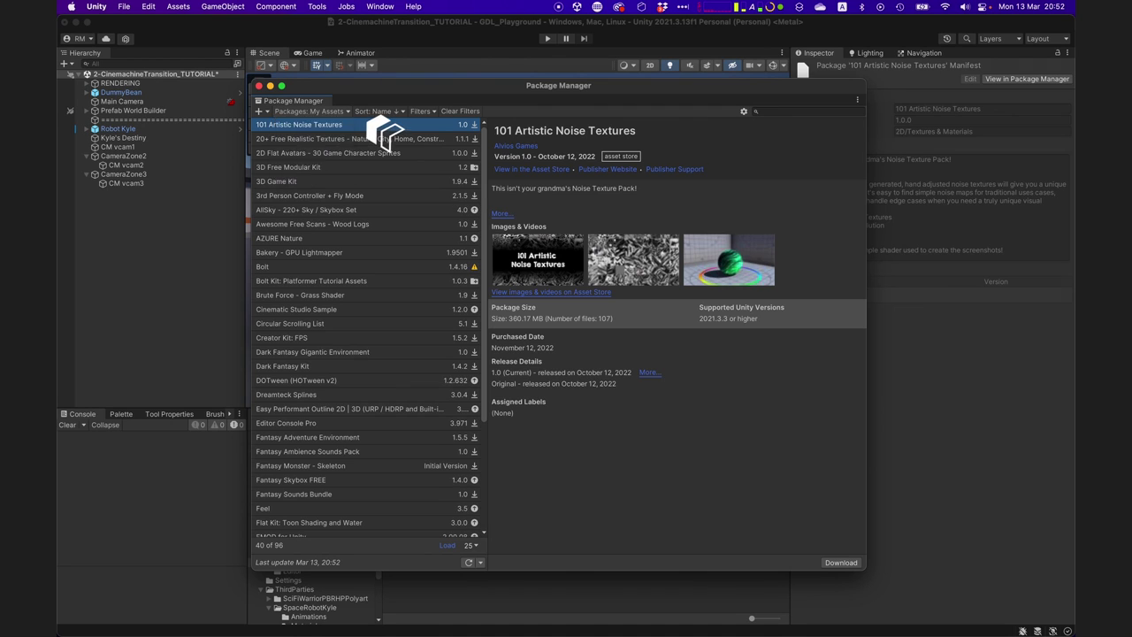
pyautogui.write('cinemachi')
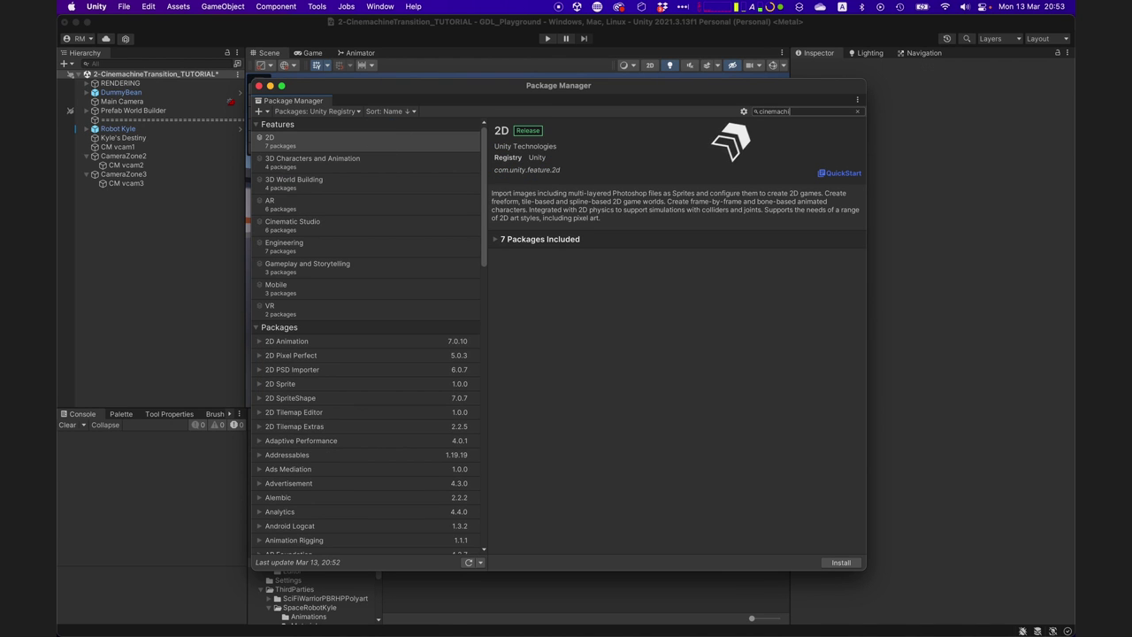
pyautogui.write('ne')
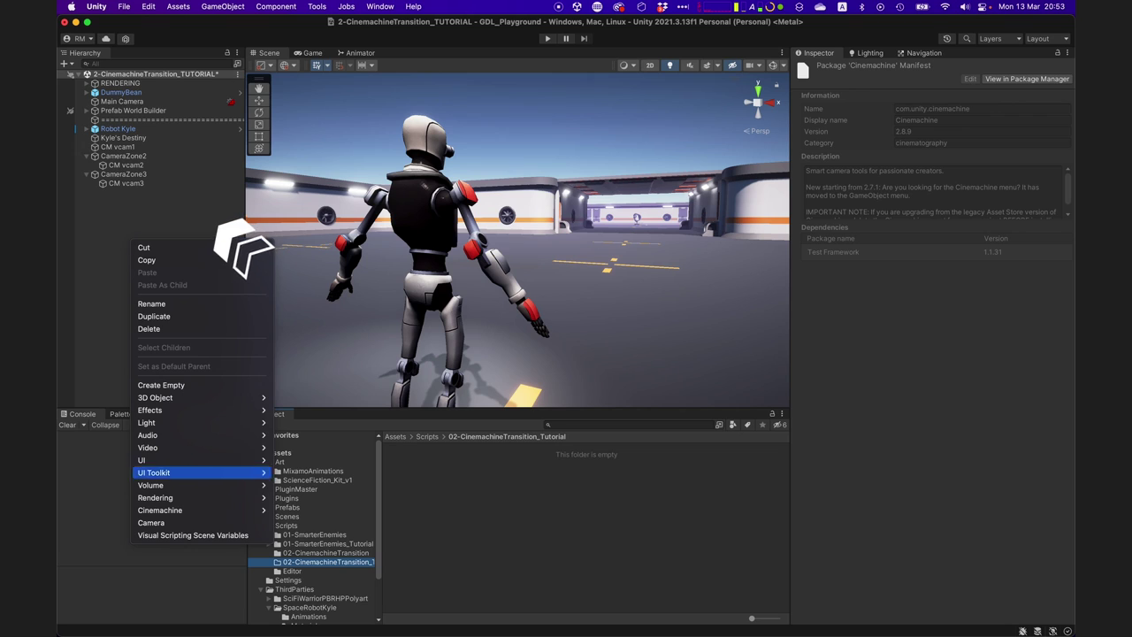
# Fly the Scene view around Robot Kyle and step through kit prefabs from Ceiling_4x4_01 to Door_4x5.
pyautogui.moveTo(160, 511)
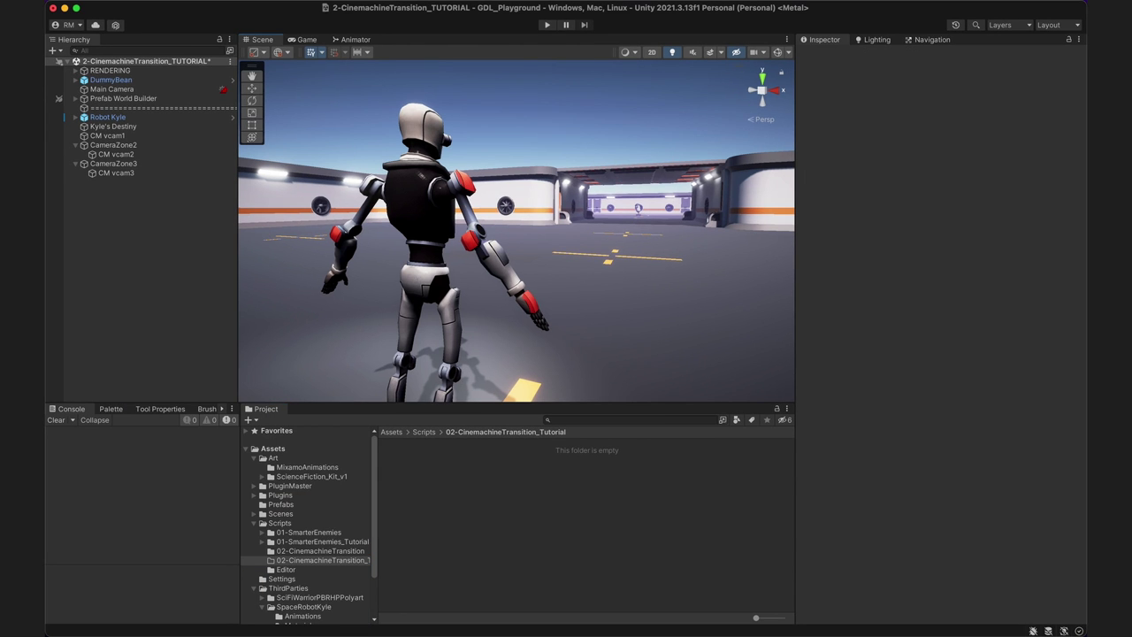
pyautogui.moveTo(515, 230); pyautogui.dragTo(720, 235, button='right')
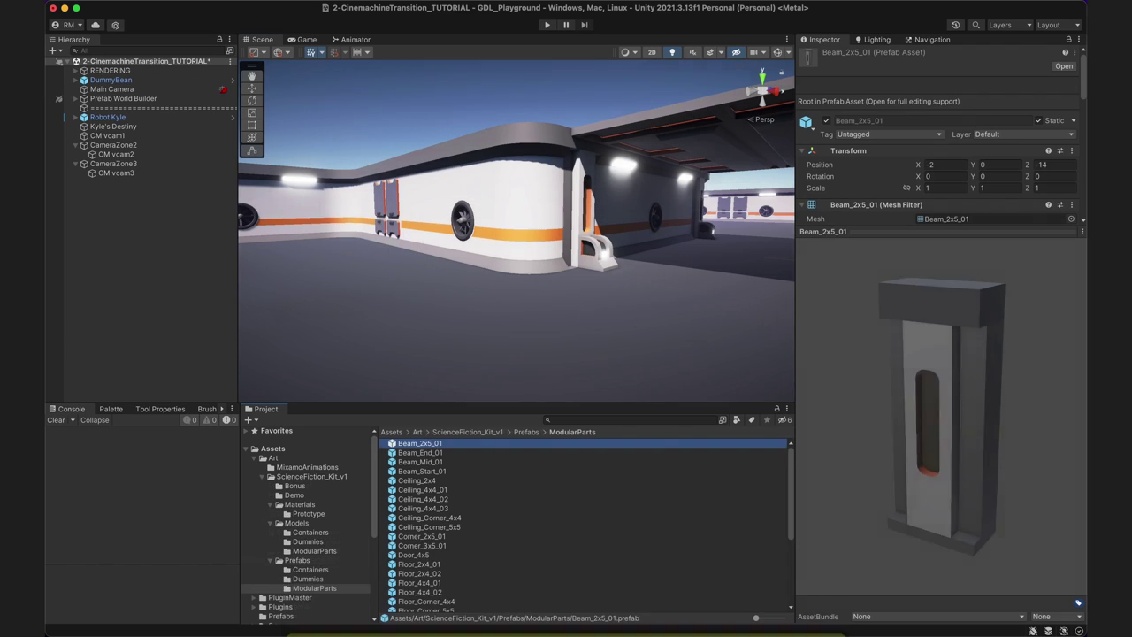
pyautogui.press('Down')
pyautogui.press('Down')
pyautogui.press('Down')
pyautogui.press('Down')
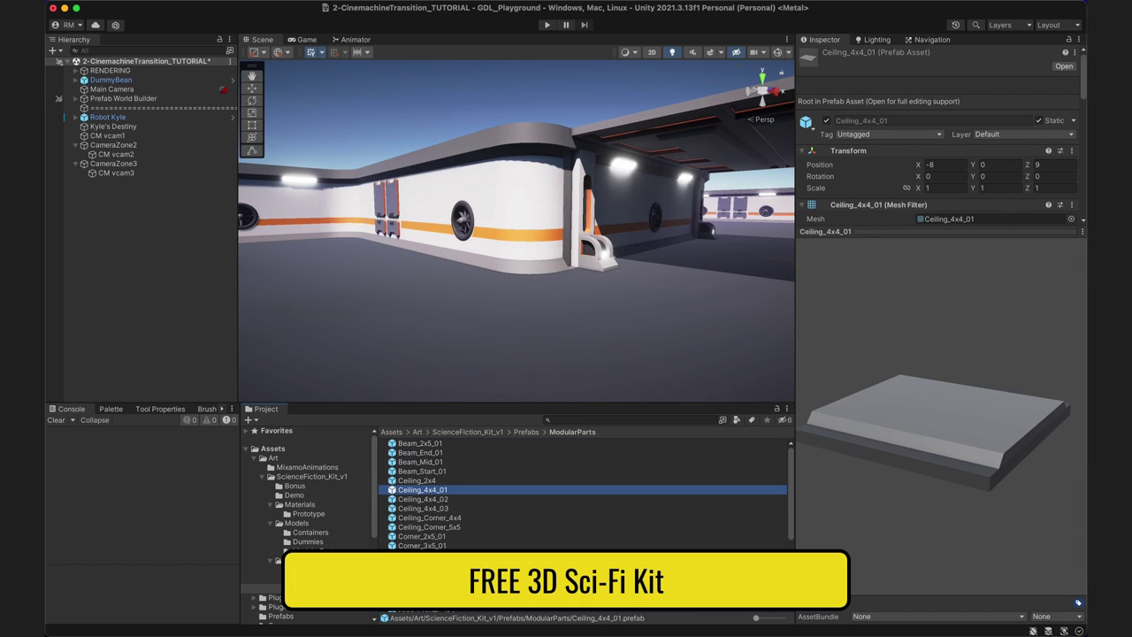
pyautogui.press('Down')
pyautogui.press('Down')
pyautogui.press('Down')
pyautogui.press('Down')
pyautogui.press('Down')
pyautogui.press('Down')
pyautogui.press('Down')
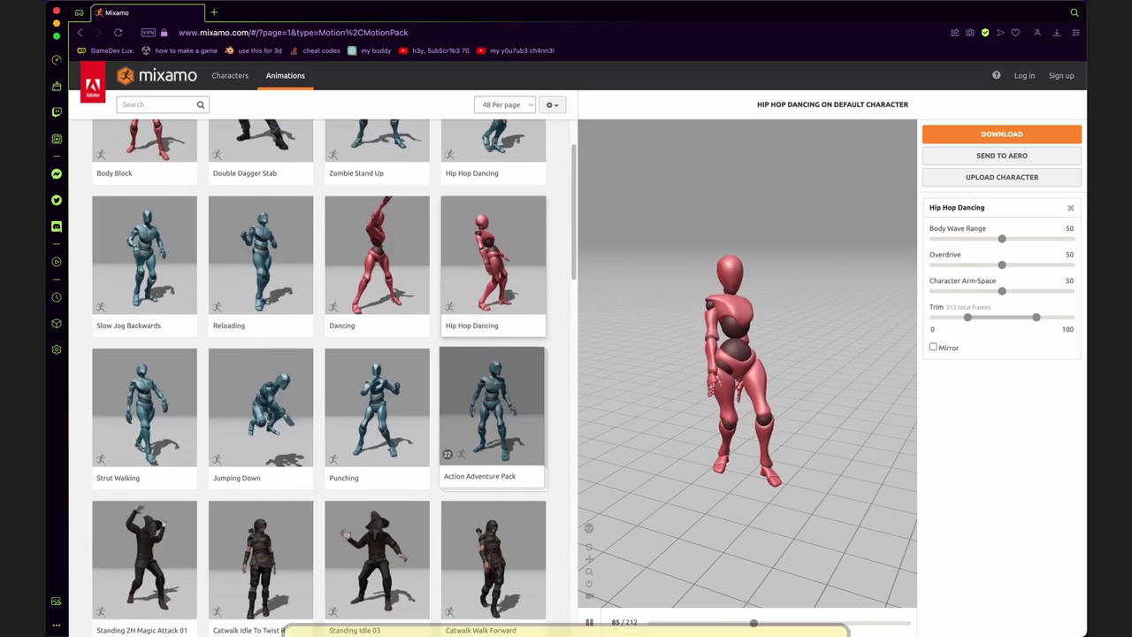
# Scroll down through the Space Robot Kyle | URP Asset Store page.
pyautogui.scroll(-3, 319, 371)
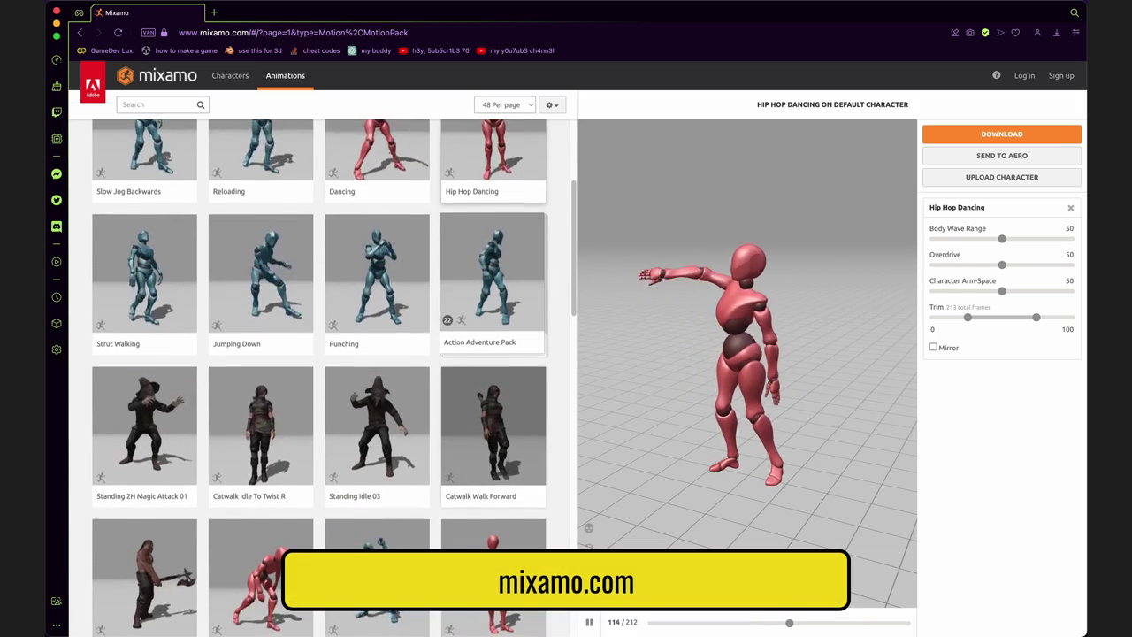
pyautogui.scroll(-2, 318, 371)
pyautogui.scroll(-3, 319, 372)
pyautogui.scroll(-3, 319, 372)
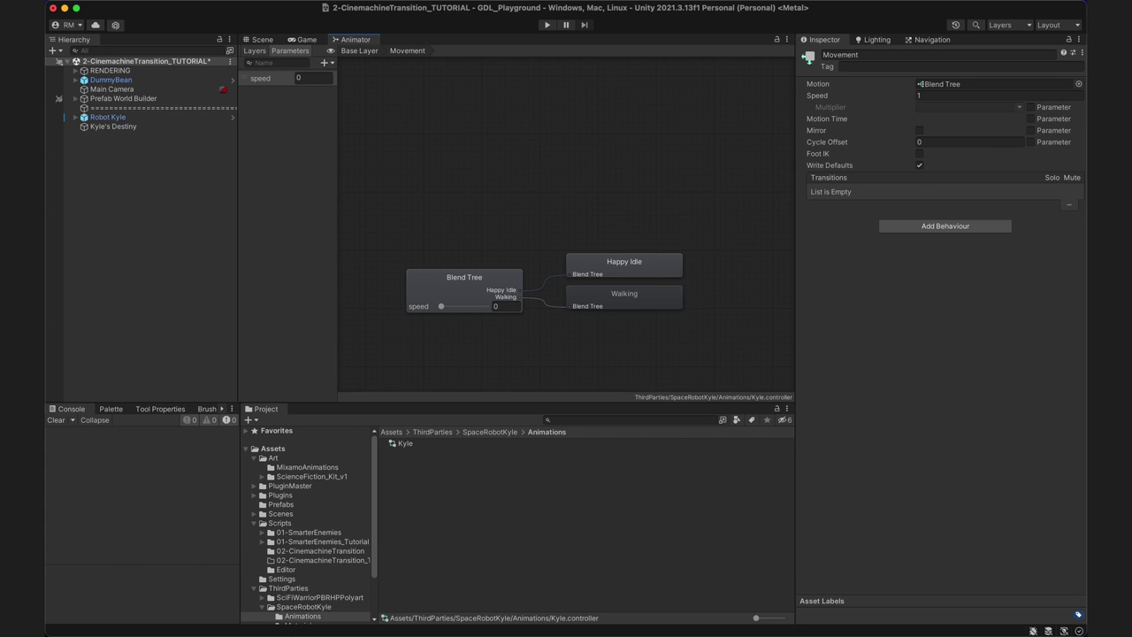
# Open the Movement blend tree and slide preview speed from 0 up to 1 and back to 0.
pyautogui.click(465, 277)
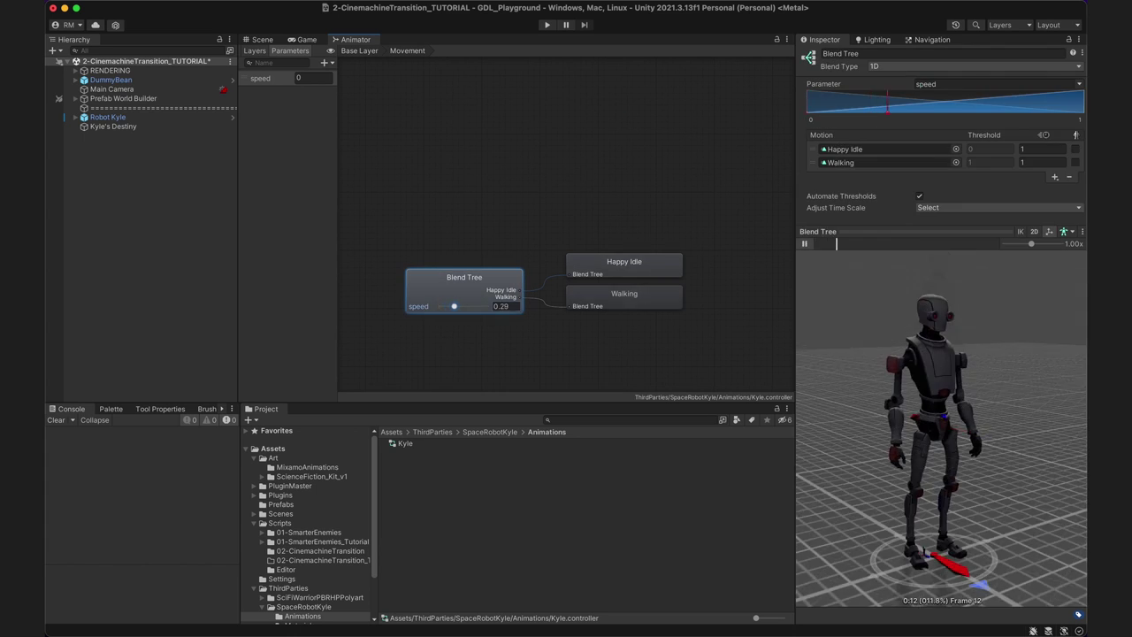
pyautogui.moveTo(441, 306); pyautogui.dragTo(485, 306)
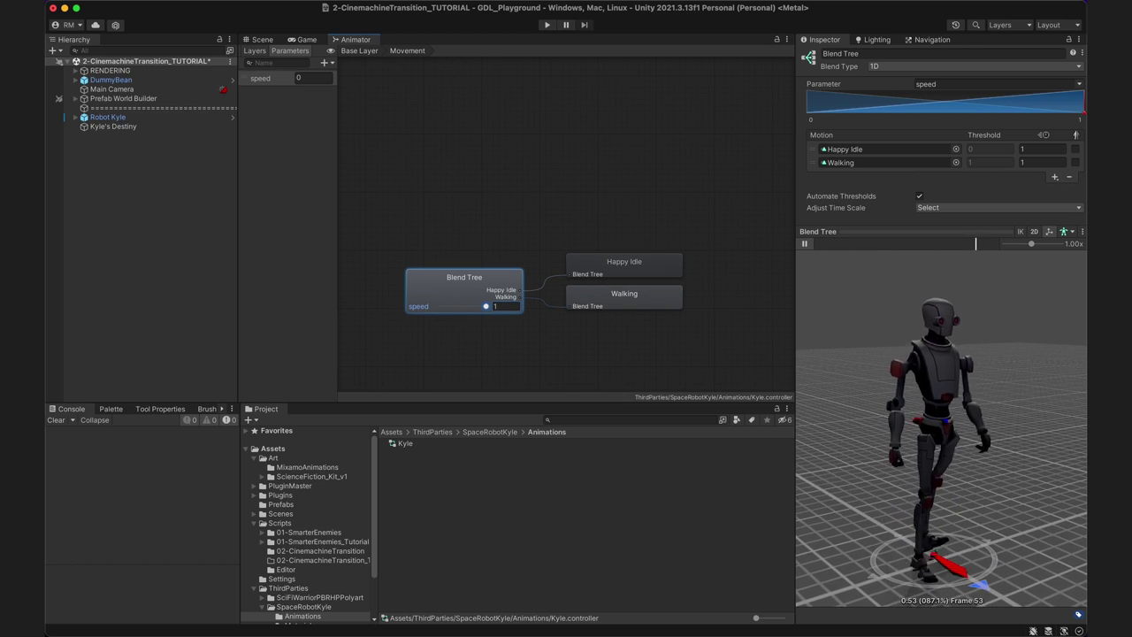
pyautogui.moveTo(485, 306)
pyautogui.mouseDown()
pyautogui.moveTo(441, 306)
pyautogui.moveTo(486, 306)
pyautogui.mouseUp()
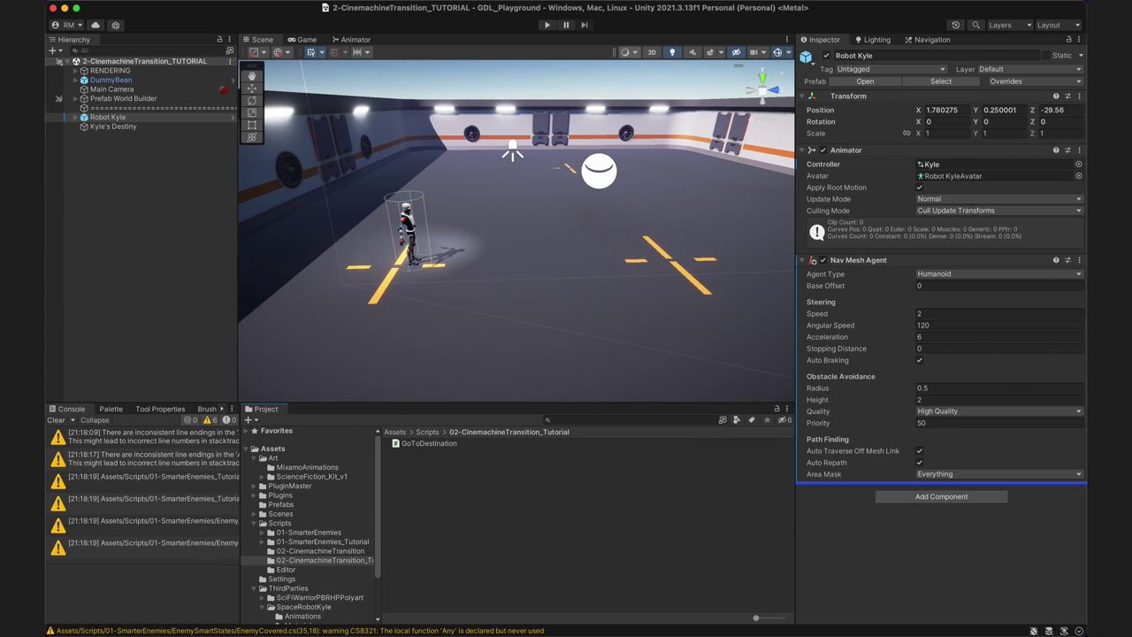
# Attach GoToDestination to Robot Kyle, then inspect the Kyle's Destiny target down the corridor.
pyautogui.moveTo(941, 482); pyautogui.dragTo(942, 483)
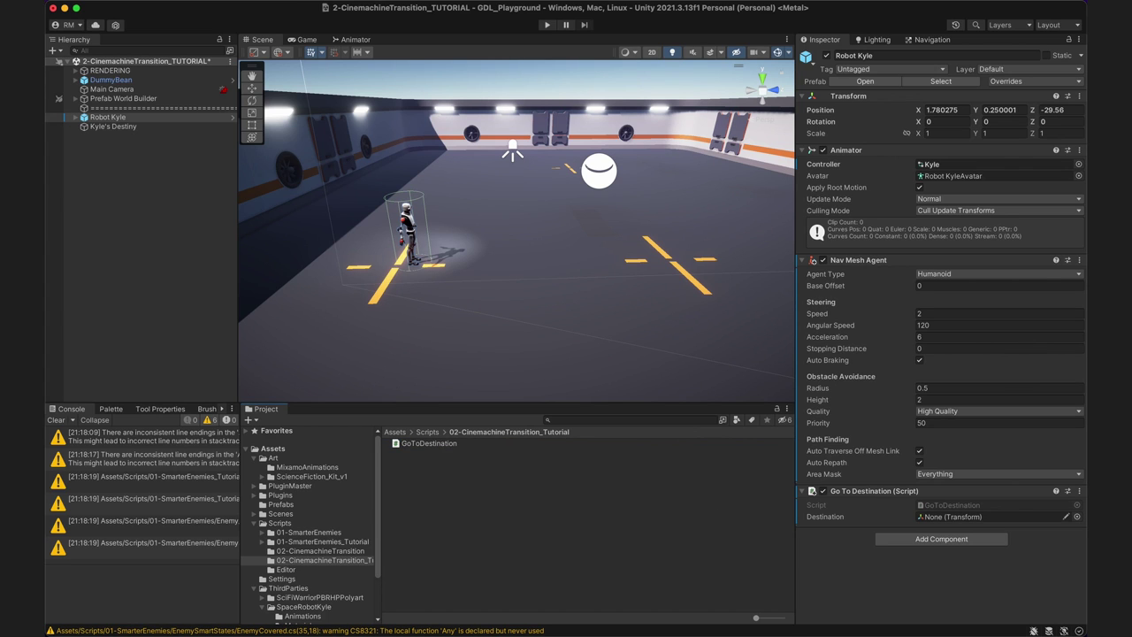
pyautogui.moveTo(516, 230); pyautogui.dragTo(469, 233, button='right')
pyautogui.click(113, 126)
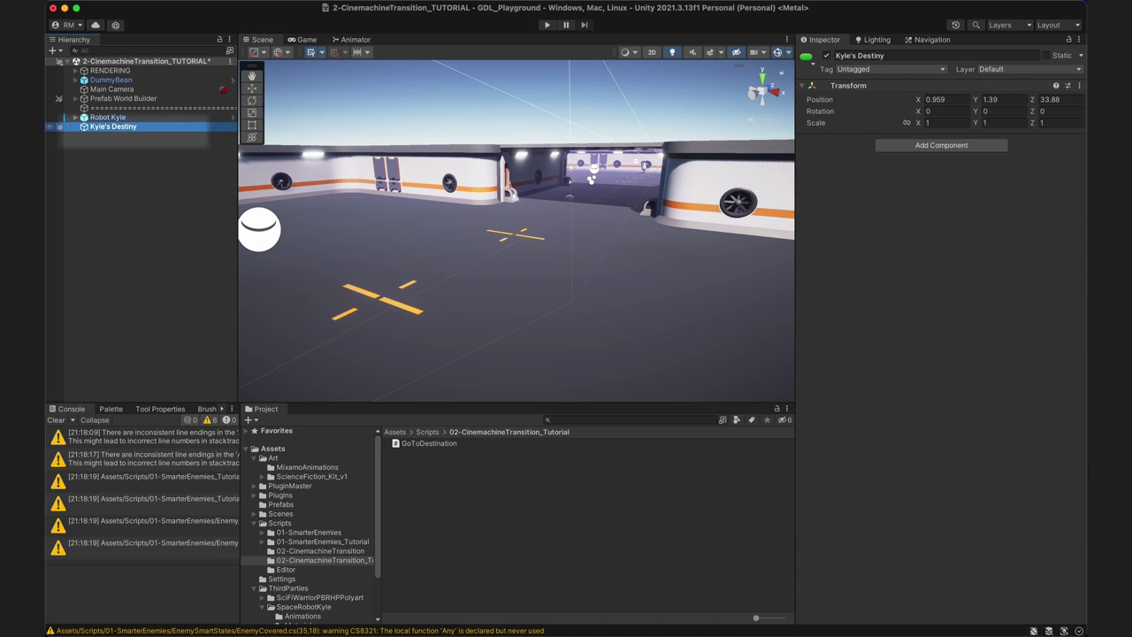
pyautogui.click(107, 116)
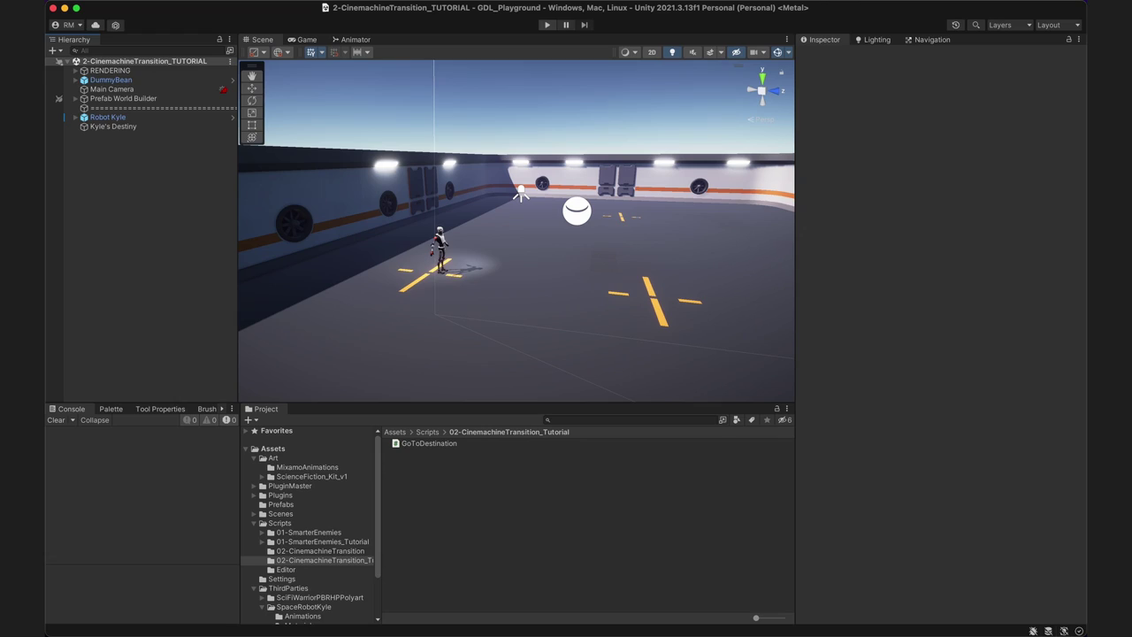
# Bring up the Hierarchy create menu to reach Cinemachine's Virtual Camera option.
pyautogui.rightClick(139, 207)
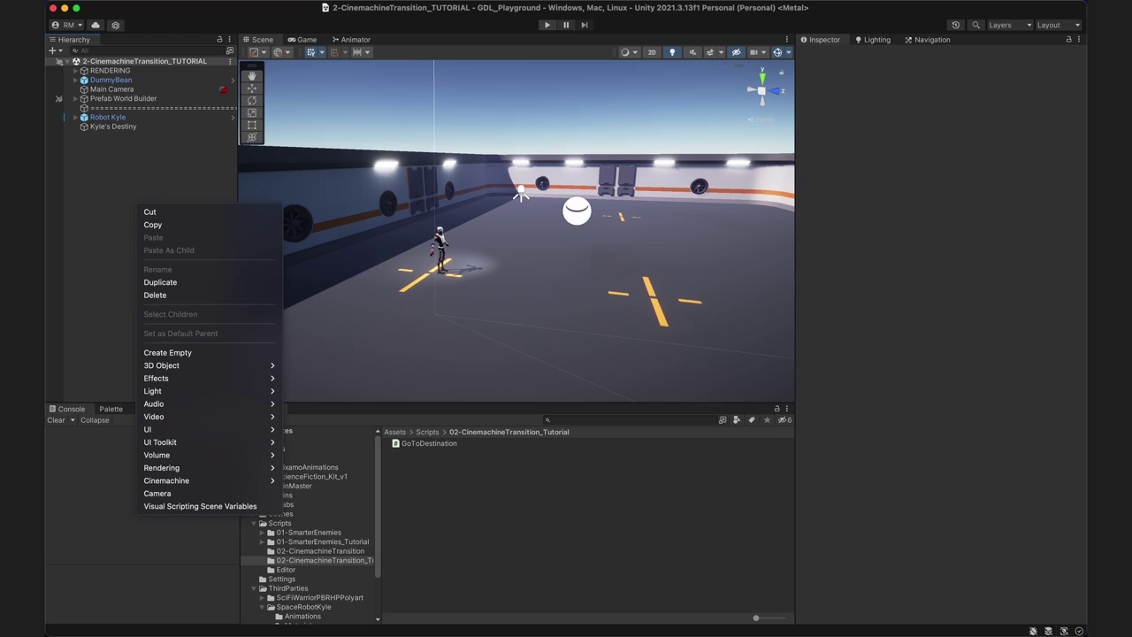
pyautogui.moveTo(177, 481)
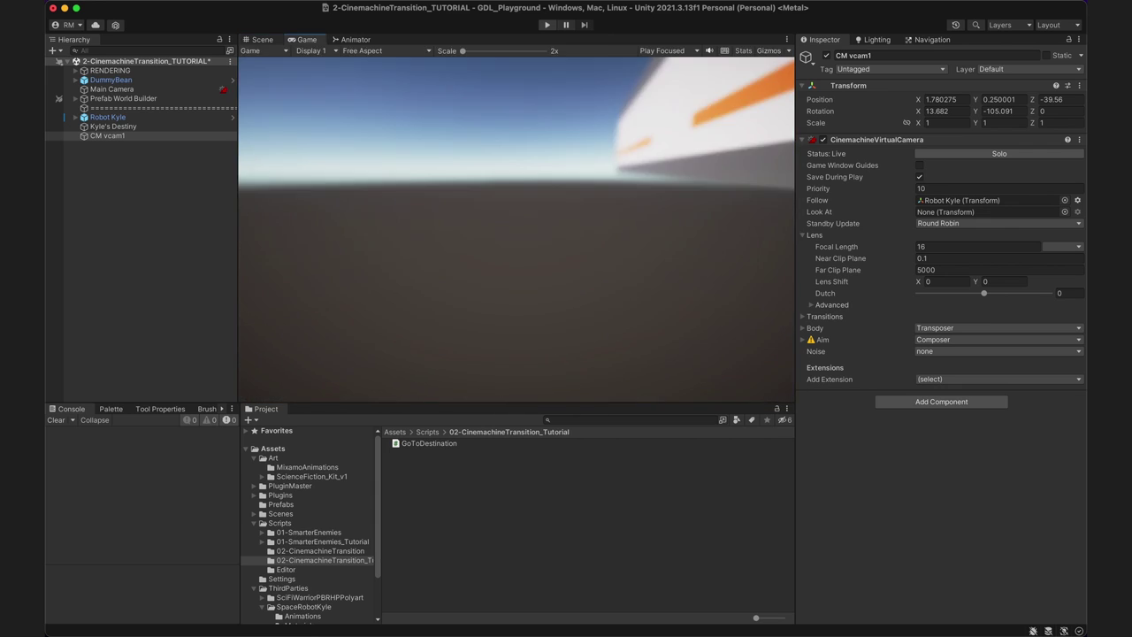
# Frame CM vcam1, set its rotation to 0 and follow offset to 0.4, 1.7, -1.
pyautogui.press('f')
pyautogui.write('e')
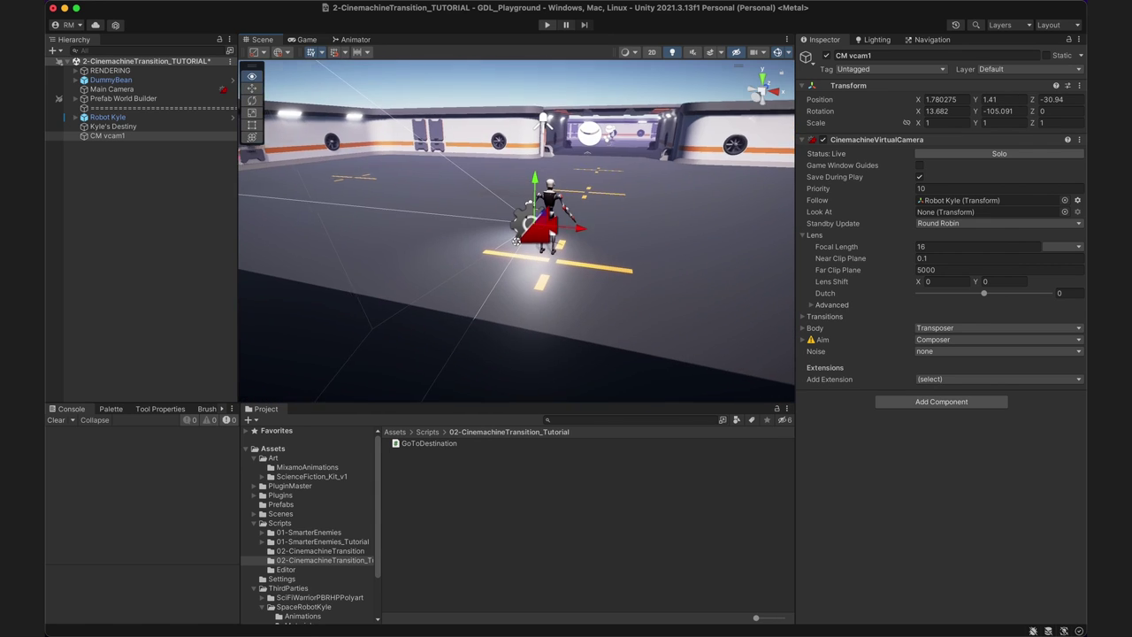
pyautogui.write('0')
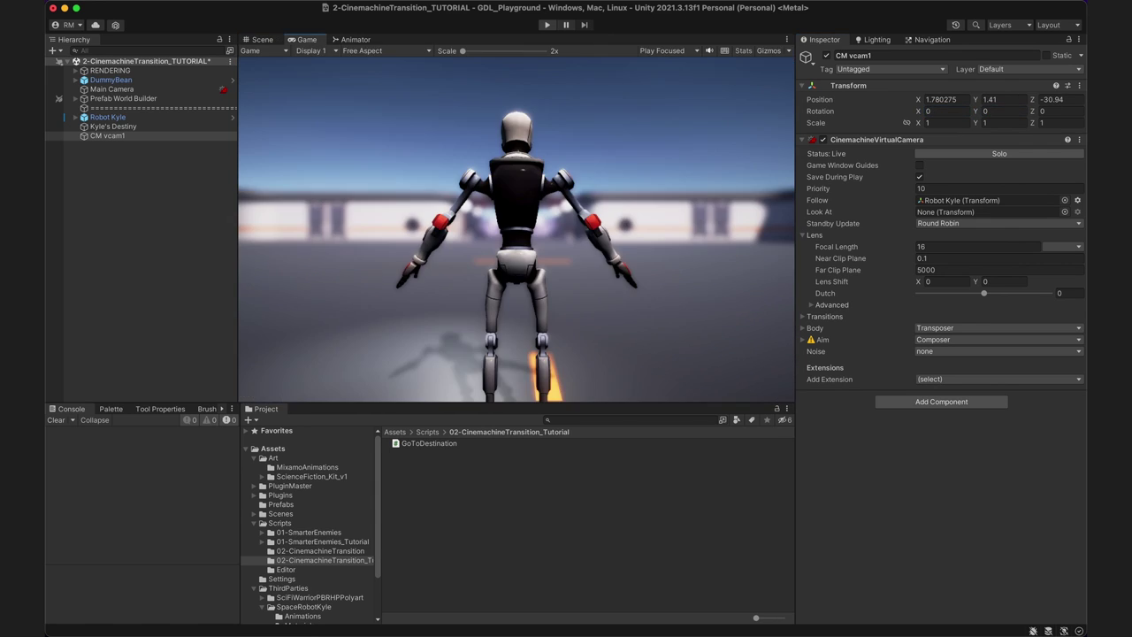
pyautogui.write('.4')
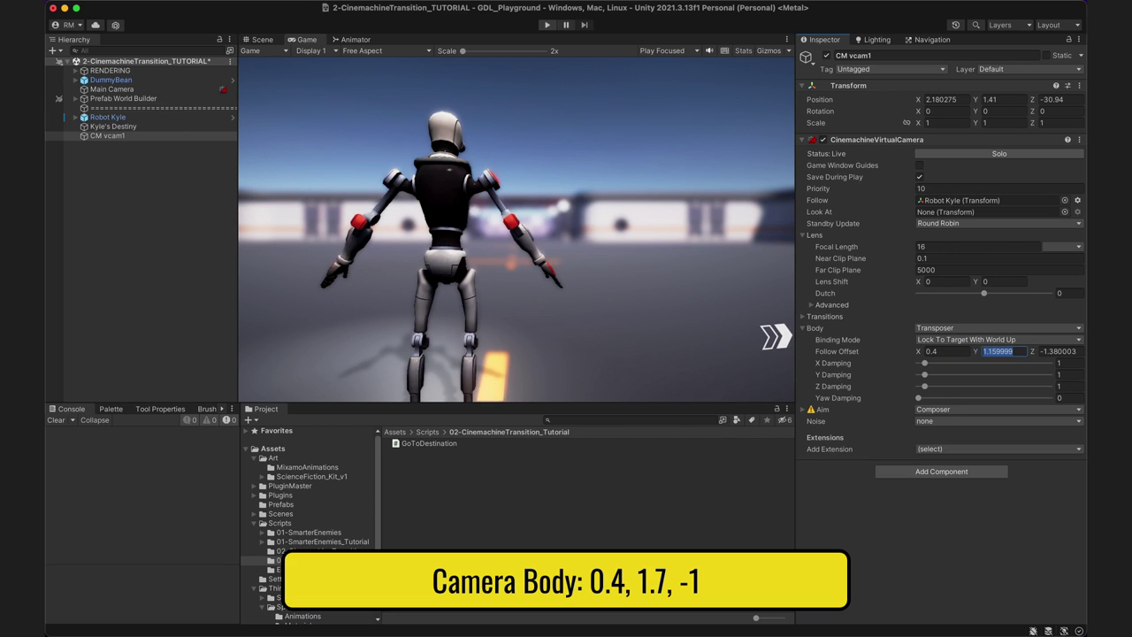
pyautogui.write('1.7')
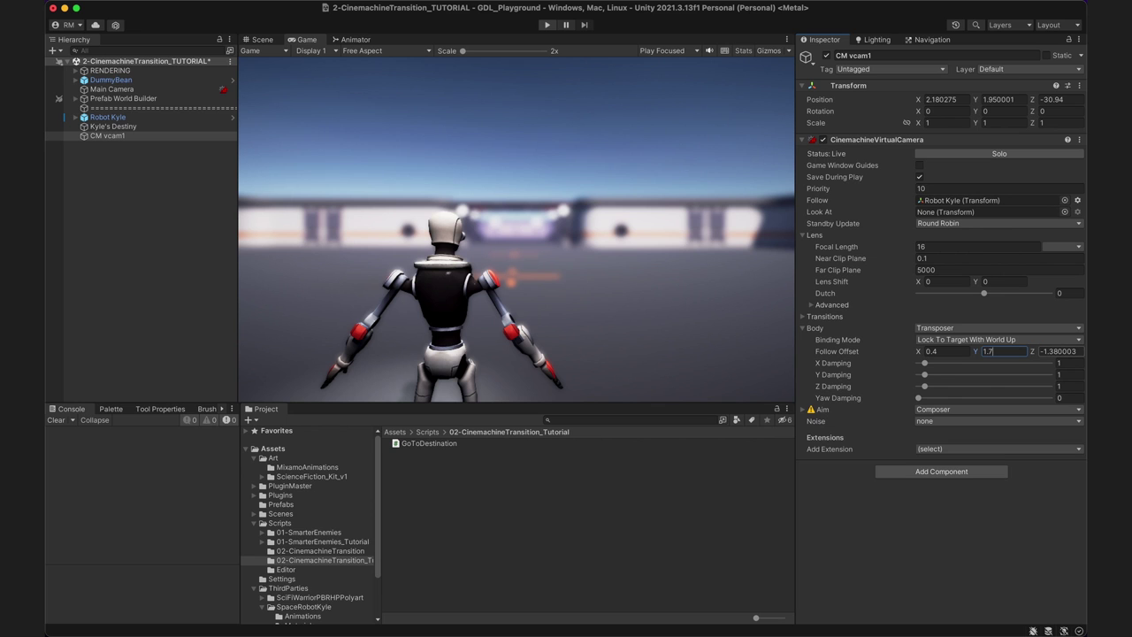
pyautogui.write('-1')
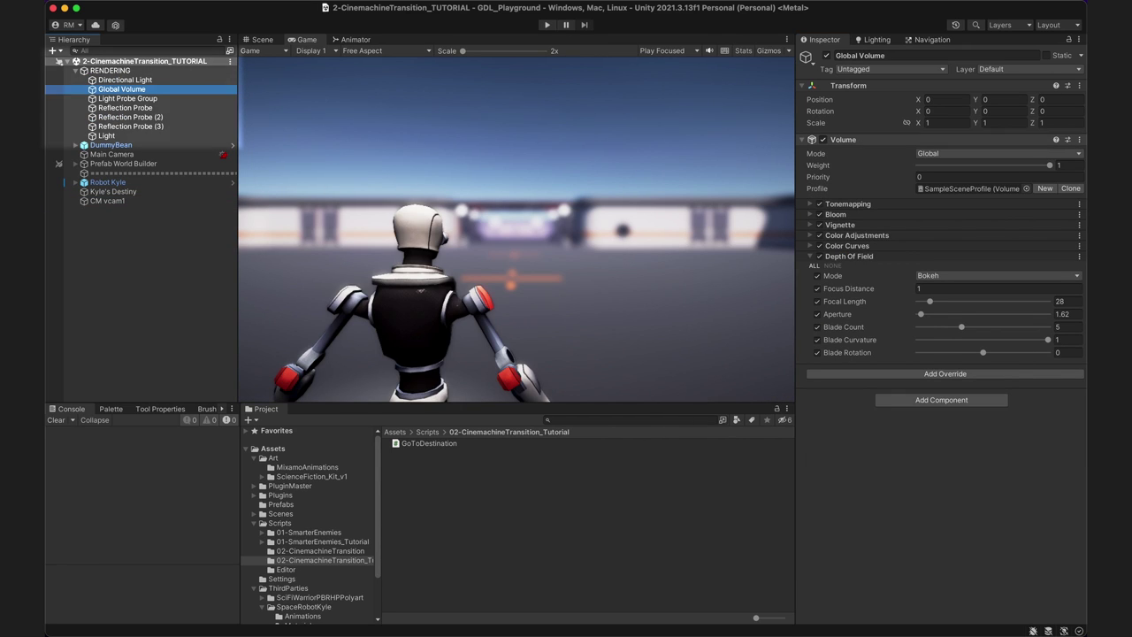
# Toggle Bloom, Vignette, Color Adjustments and Color Curves off and back on to compare.
pyautogui.click(819, 214)
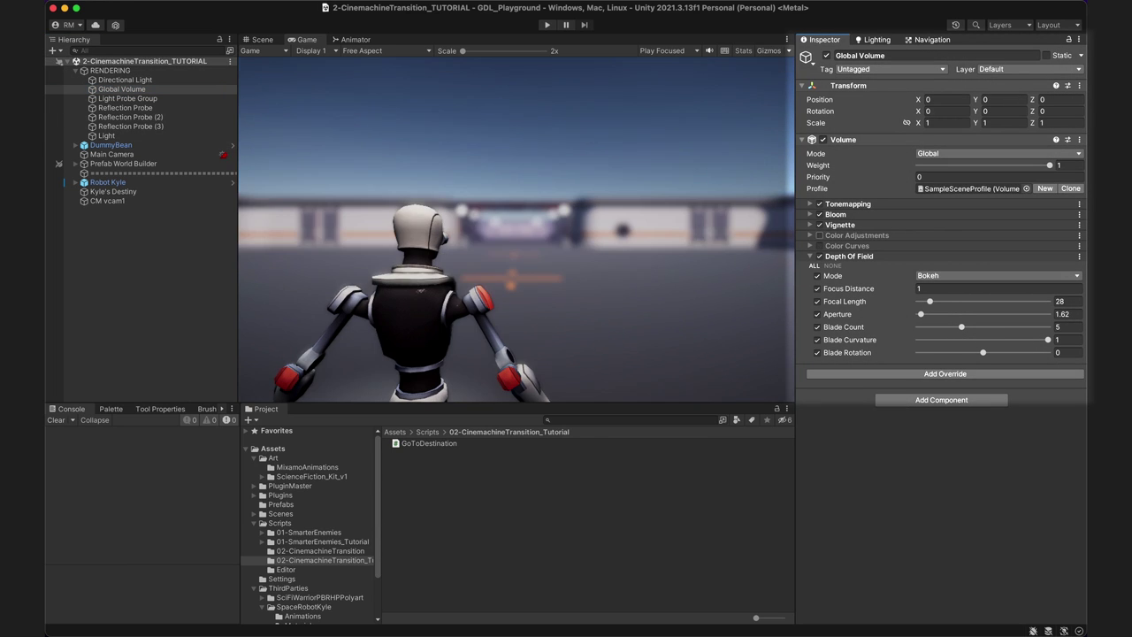
pyautogui.click(819, 224)
pyautogui.click(819, 235)
pyautogui.click(819, 246)
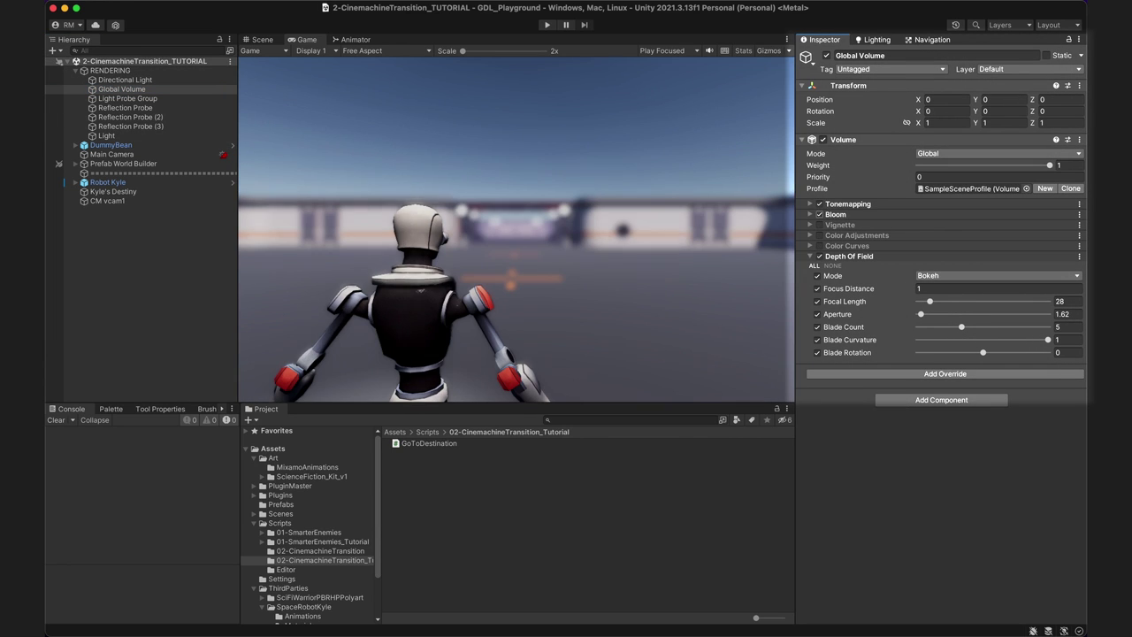
pyautogui.click(819, 225)
pyautogui.click(819, 235)
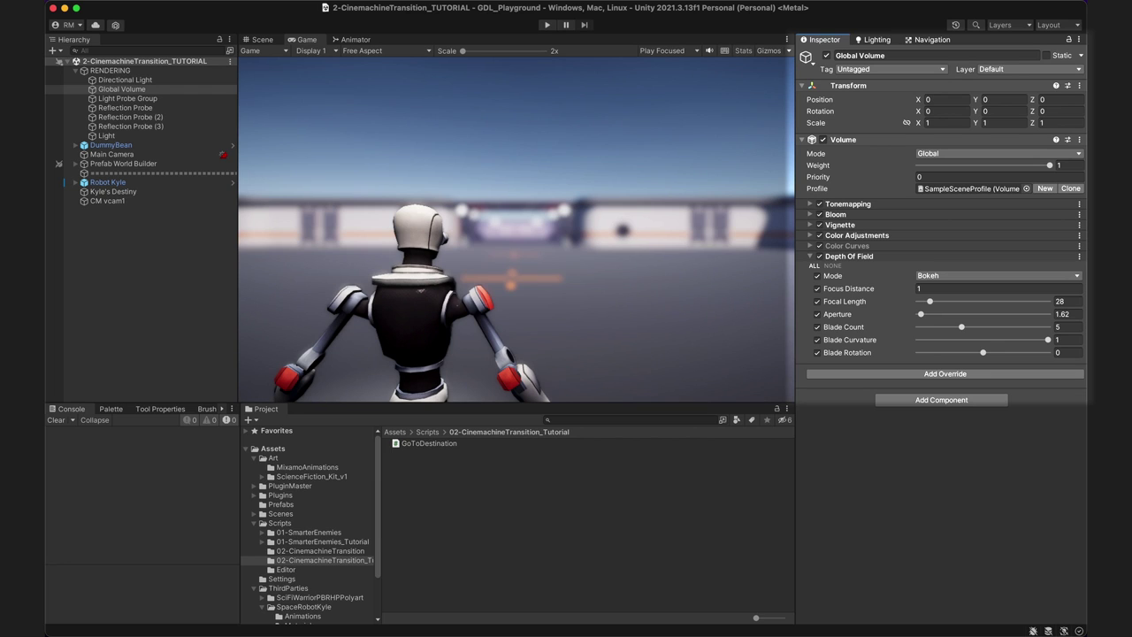
pyautogui.click(819, 246)
# Toggle Depth Of Field off and on, then set its focal length to 29.
pyautogui.click(820, 256)
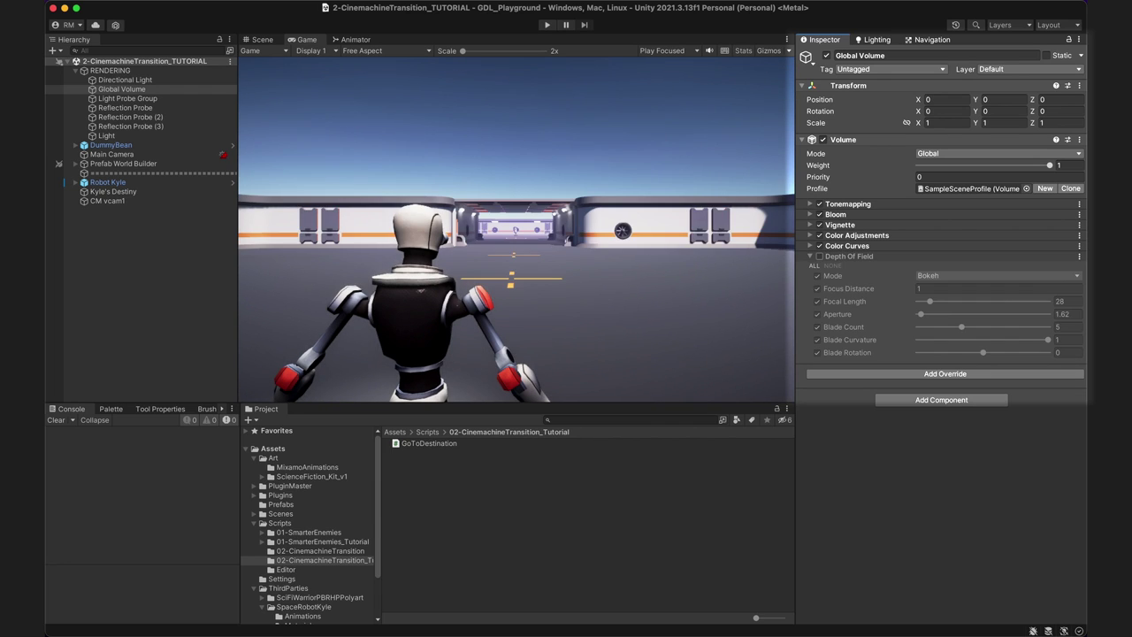
pyautogui.click(819, 255)
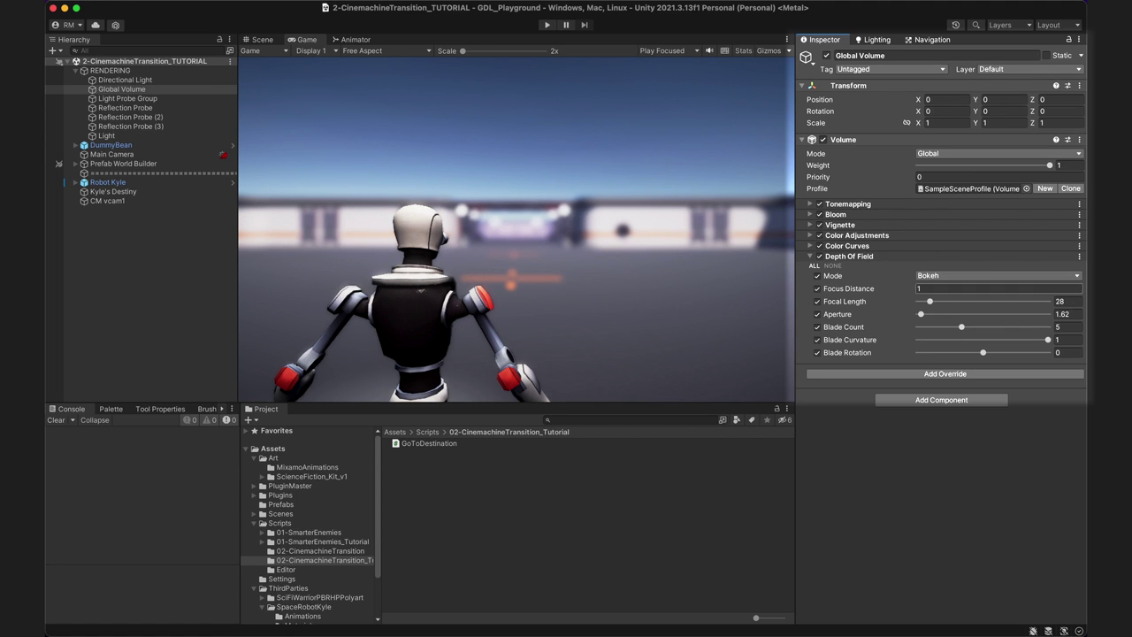
pyautogui.moveTo(929, 301)
pyautogui.mouseDown()
pyautogui.moveTo(993, 301)
pyautogui.moveTo(918, 301)
pyautogui.moveTo(929, 300)
pyautogui.mouseUp()
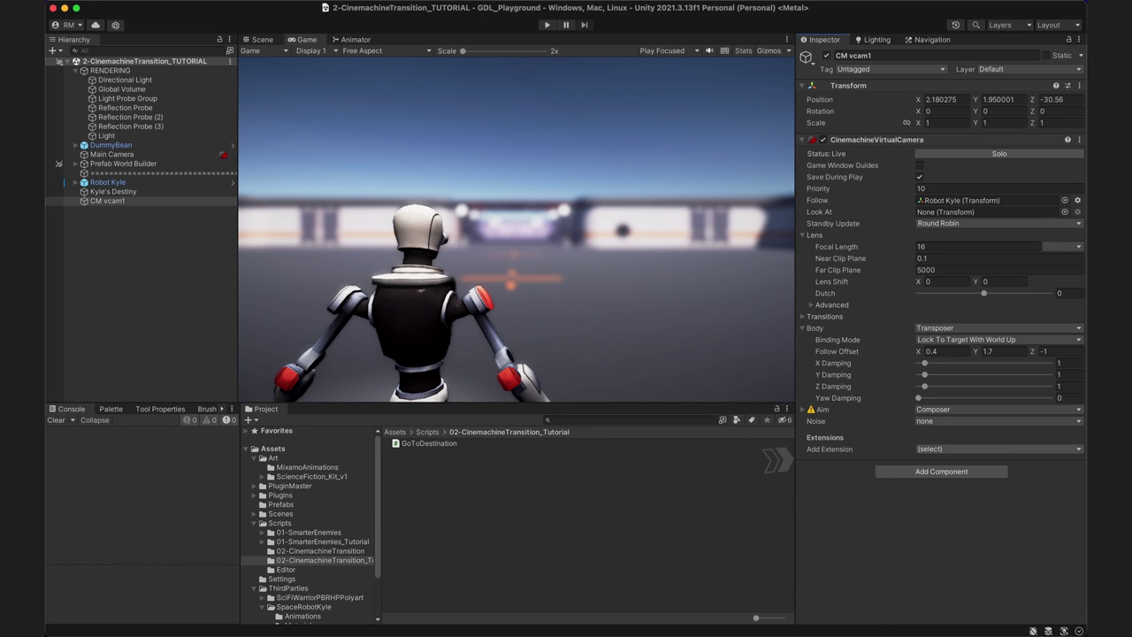
# Add CinemachineVolumeSettings to CM vcam1 with SampleSceneProfile and Follow Target focus tracking.
pyautogui.click(998, 448)
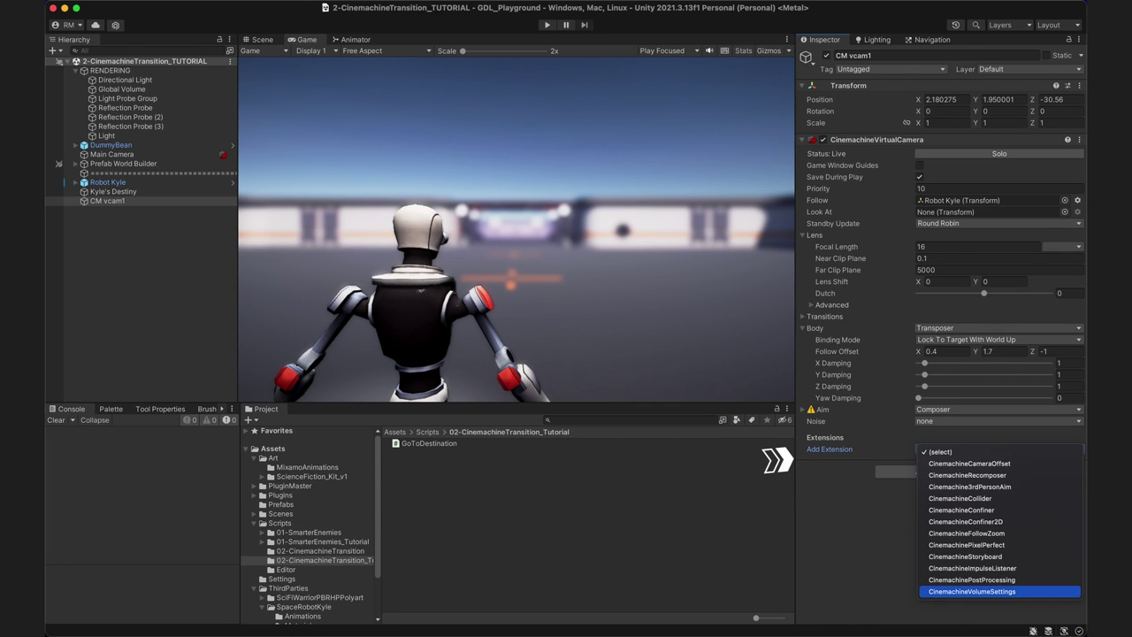
pyautogui.press('Return')
pyautogui.click(1044, 494)
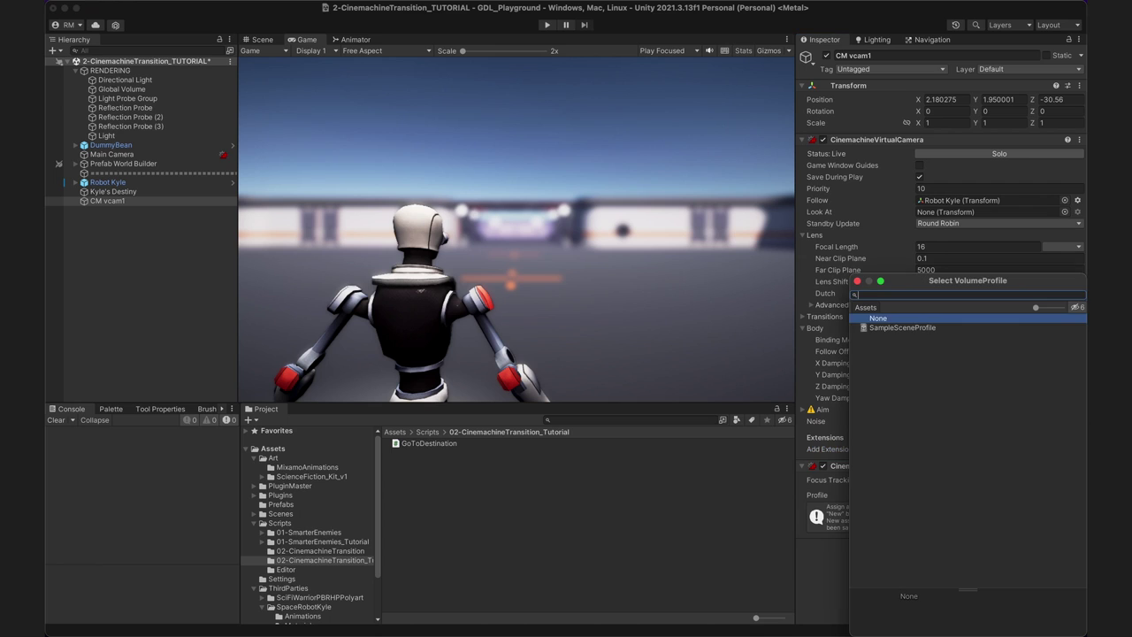
pyautogui.doubleClick(960, 328)
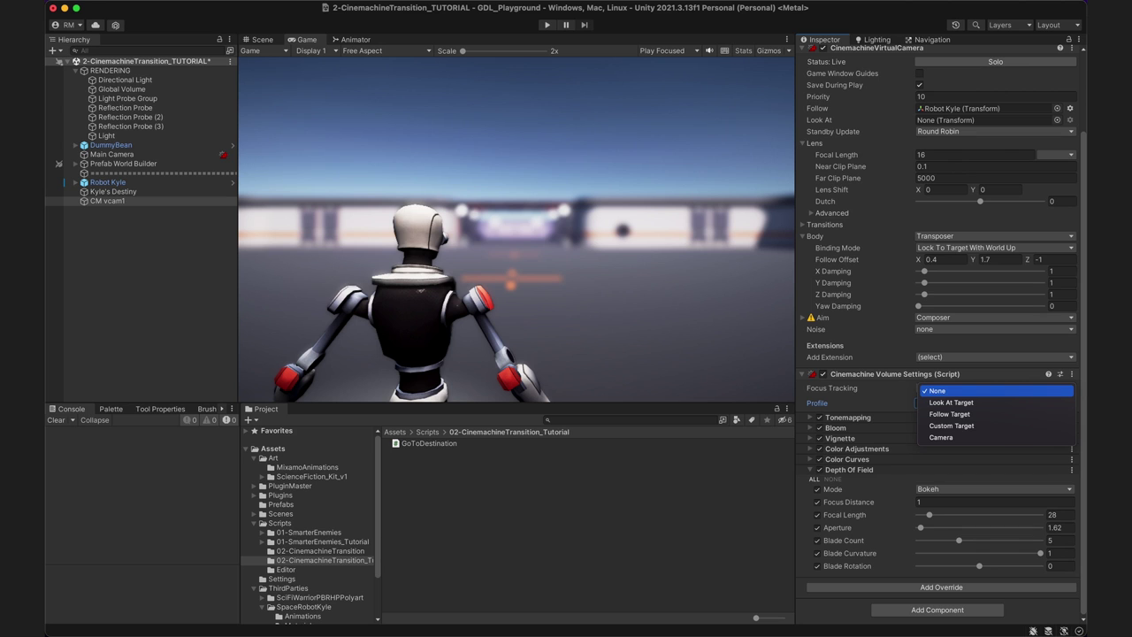
pyautogui.press('Return')
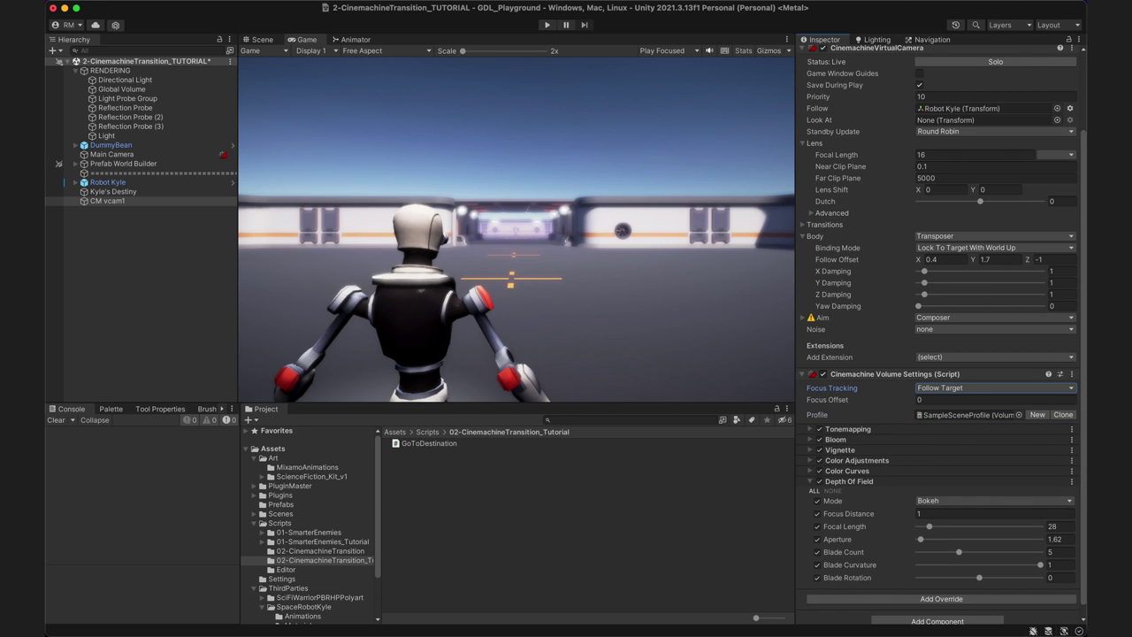
# Test the depth-of-field blur in Play mode, then duplicate CM vcam1.
pyautogui.press('super+p')
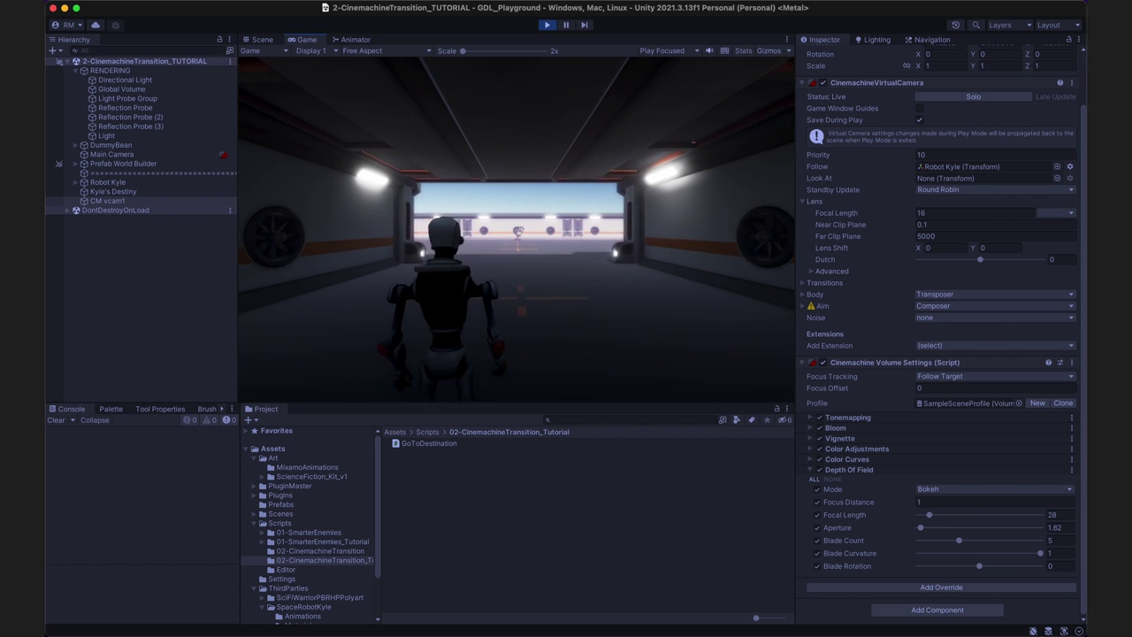
pyautogui.press('super+p')
pyautogui.press('super+d')
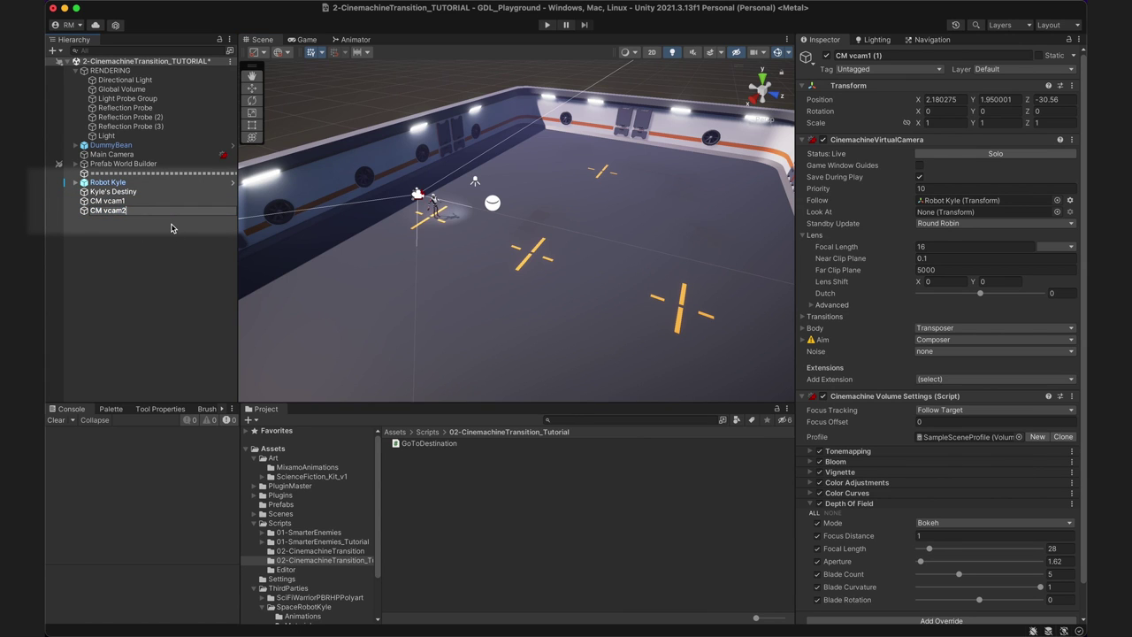
# Clear CM vcam2's Follow target and compare the shot in the Game view.
pyautogui.moveTo(391, 218); pyautogui.dragTo(437, 216, button='right')
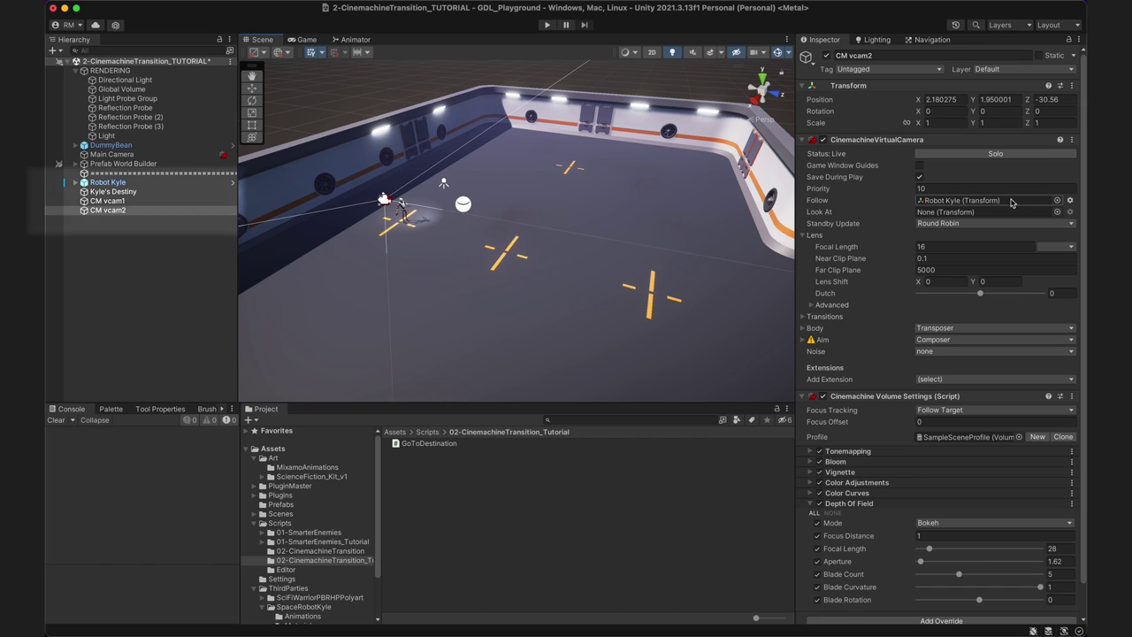
pyautogui.click(1023, 202)
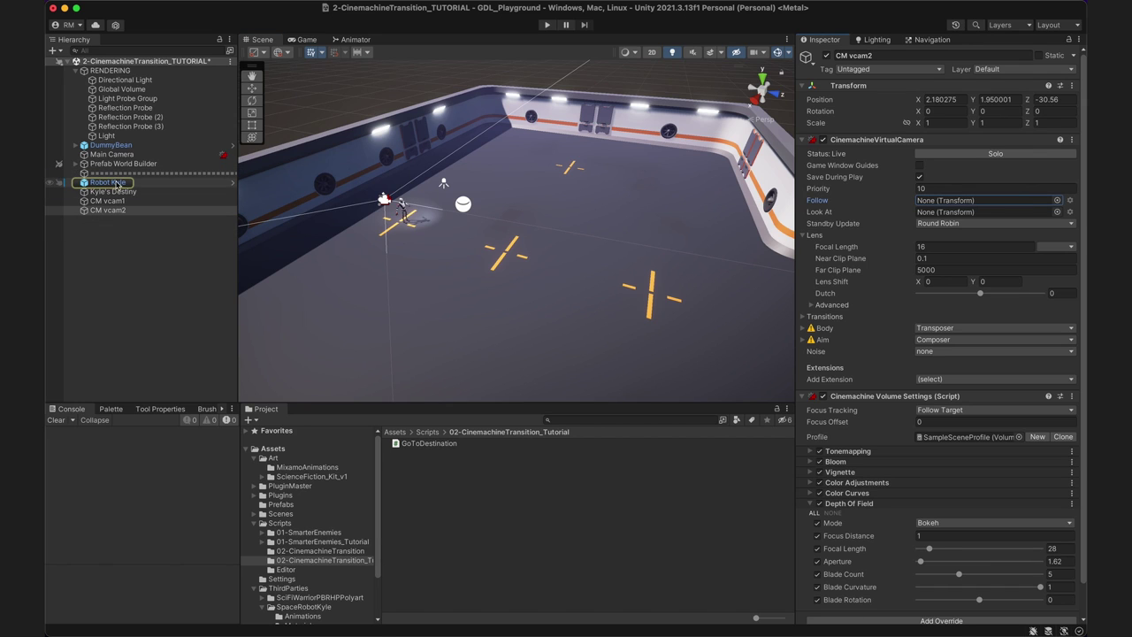
pyautogui.click(303, 40)
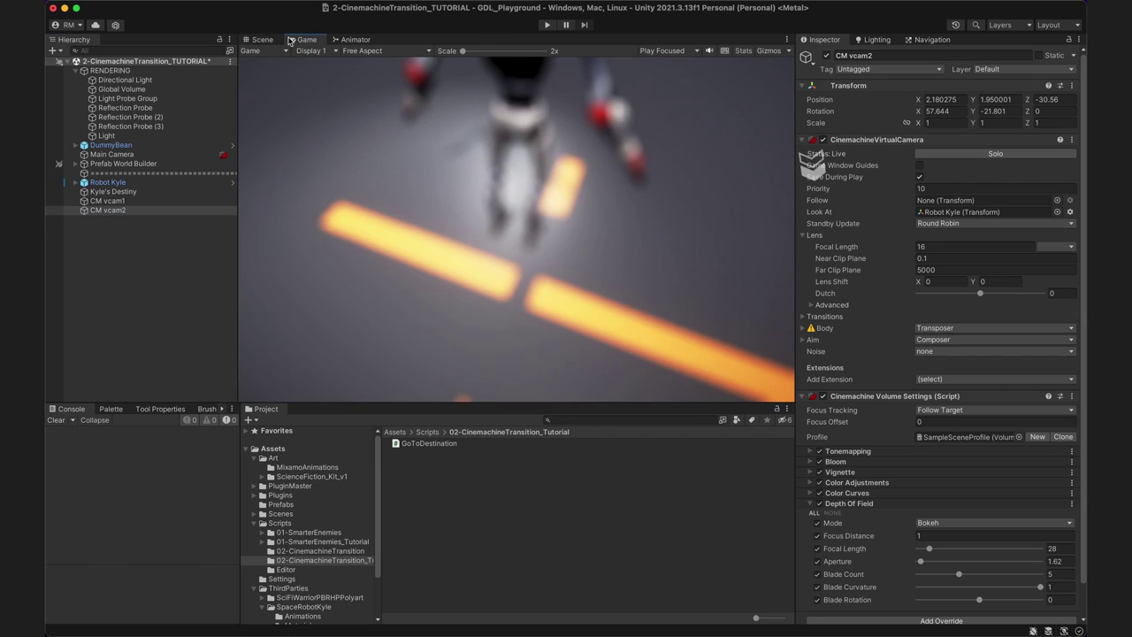
pyautogui.click(262, 40)
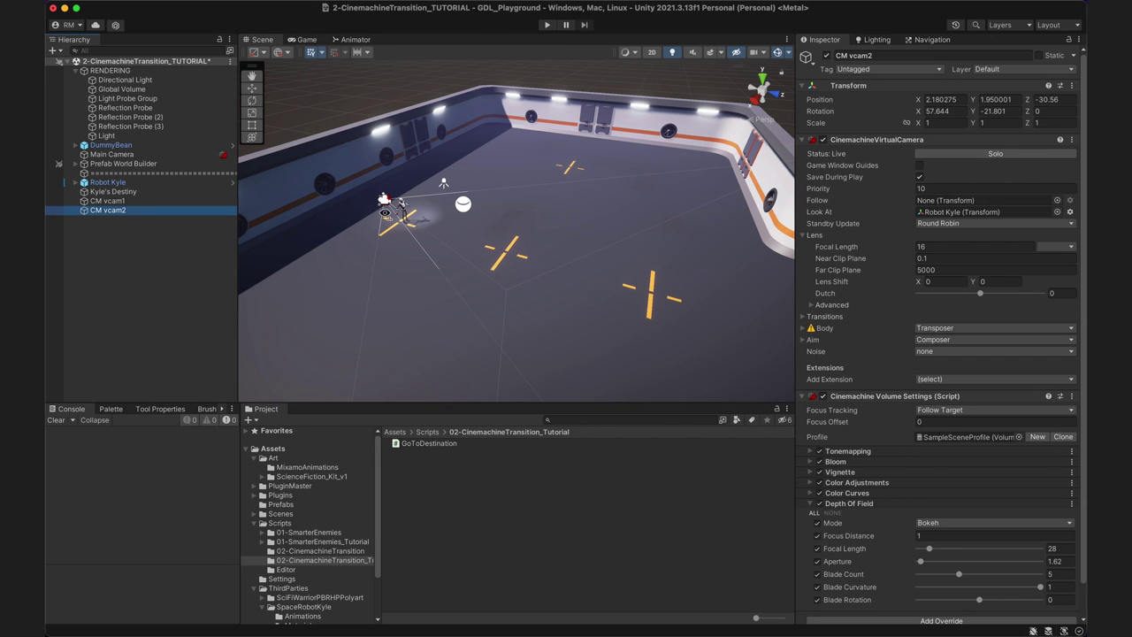
pyautogui.moveTo(489, 268); pyautogui.dragTo(447, 237, button='middle')
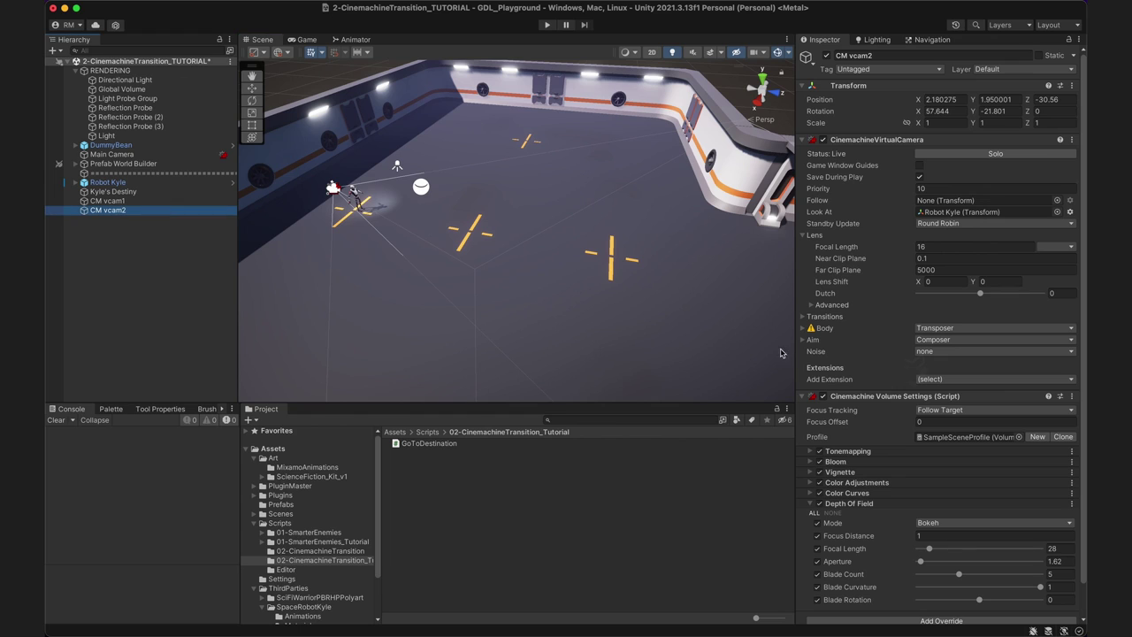
# Set CM vcam2's Focus Tracking to Look At Target and preview the robot shot.
pyautogui.click(982, 412)
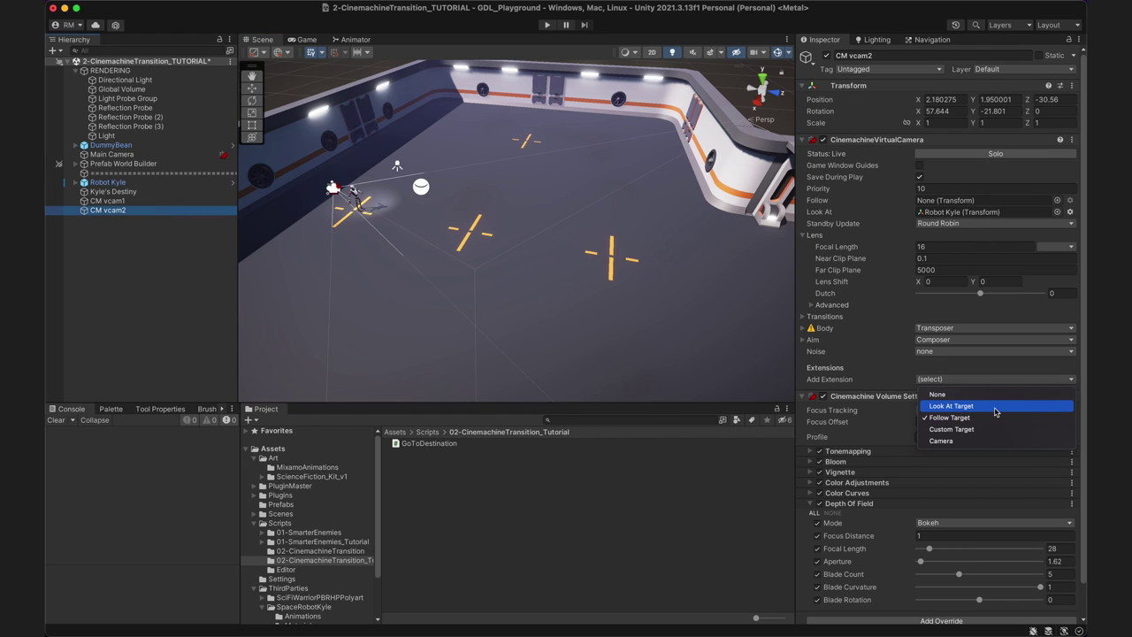
pyautogui.click(994, 407)
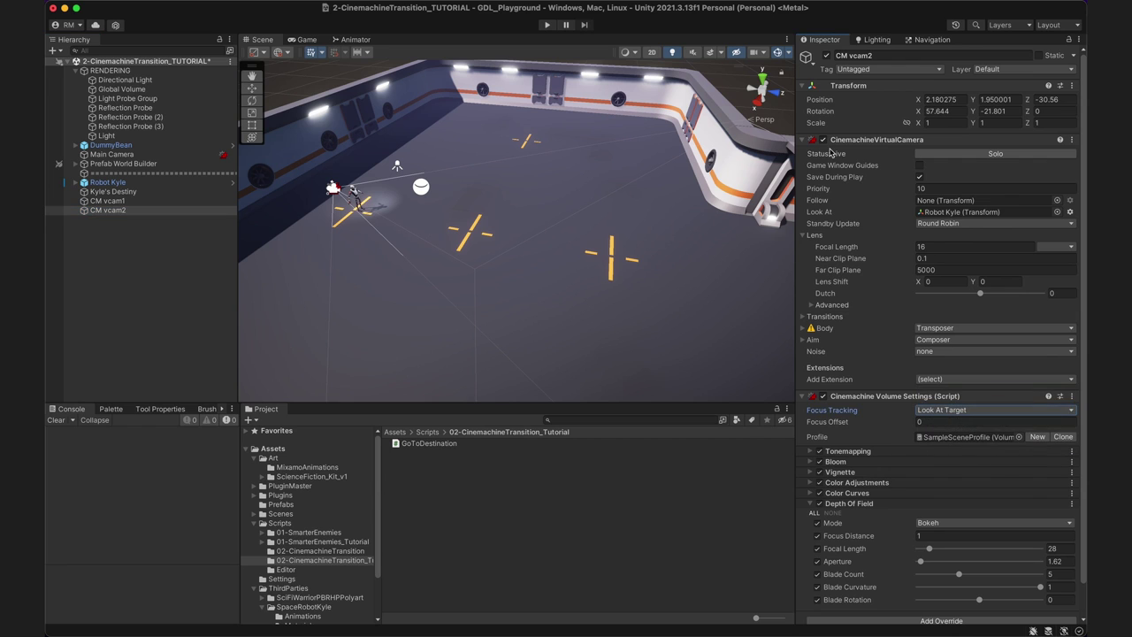
pyautogui.click(301, 40)
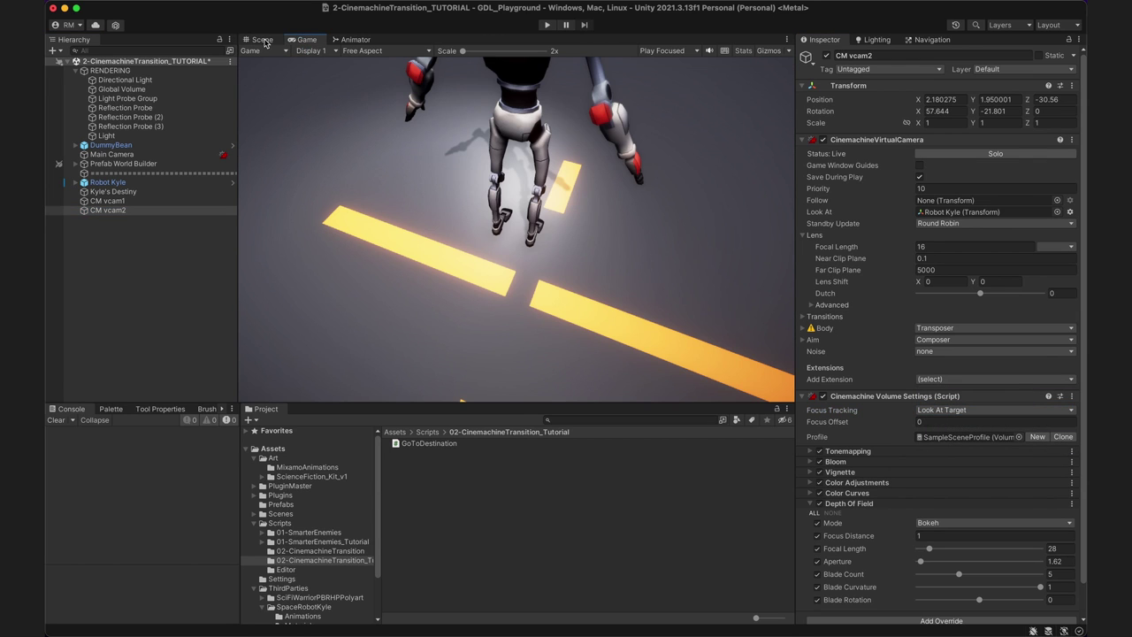
pyautogui.click(262, 40)
pyautogui.click(291, 41)
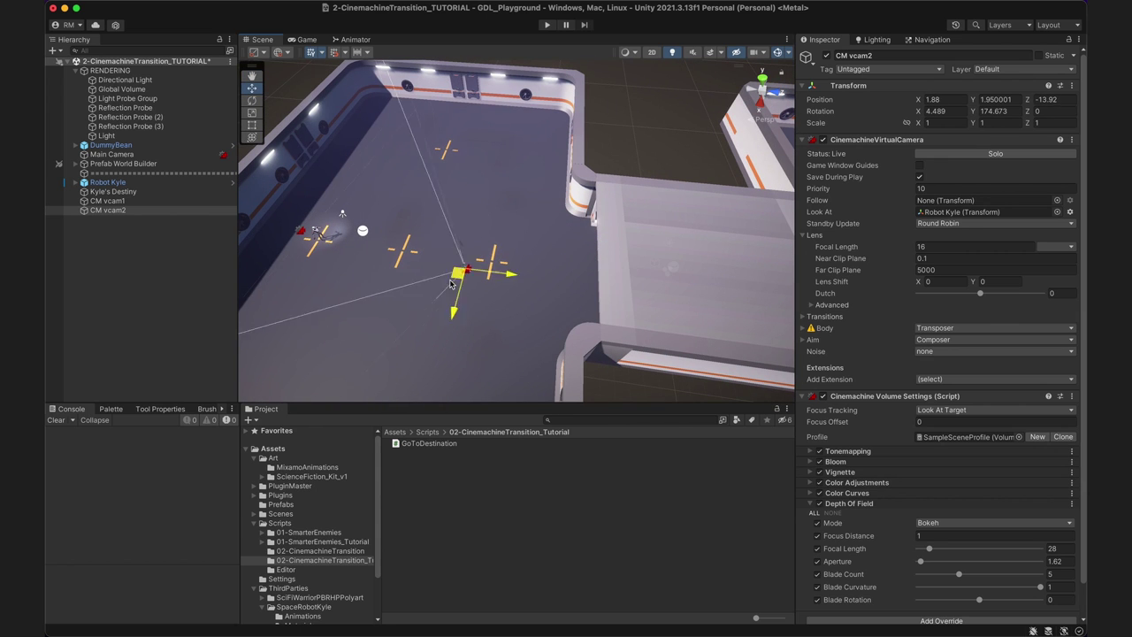
pyautogui.click(305, 39)
pyautogui.click(261, 39)
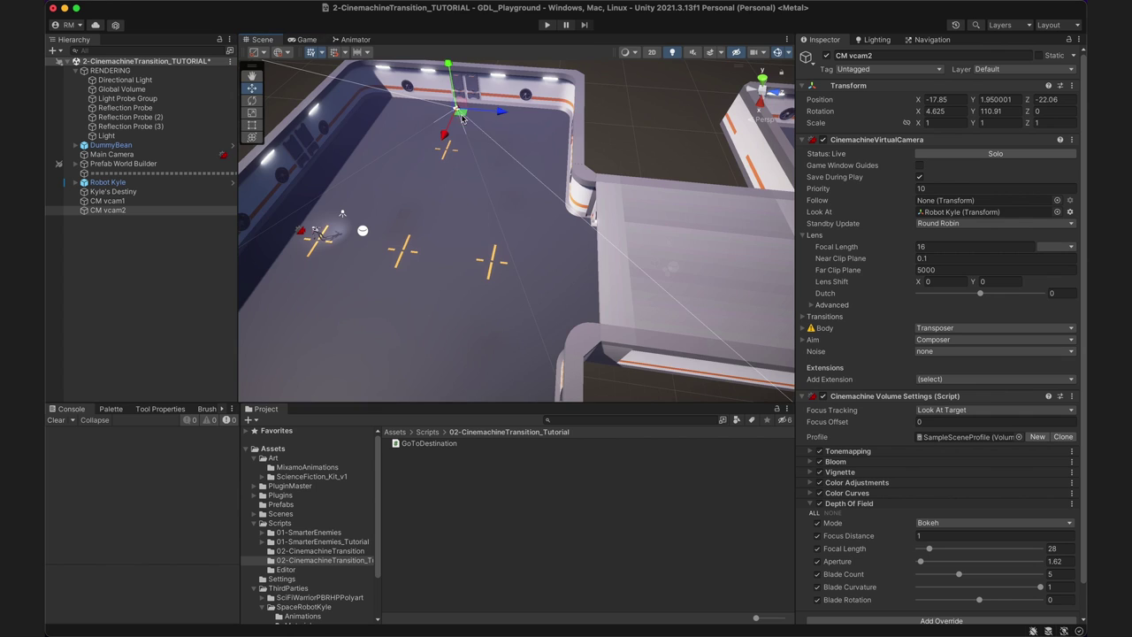
# Place CM vcam2 at the corridor end with focal length 25, then duplicate it beside the dummy.
pyautogui.moveTo(618, 276); pyautogui.dragTo(531, 186, button='right')
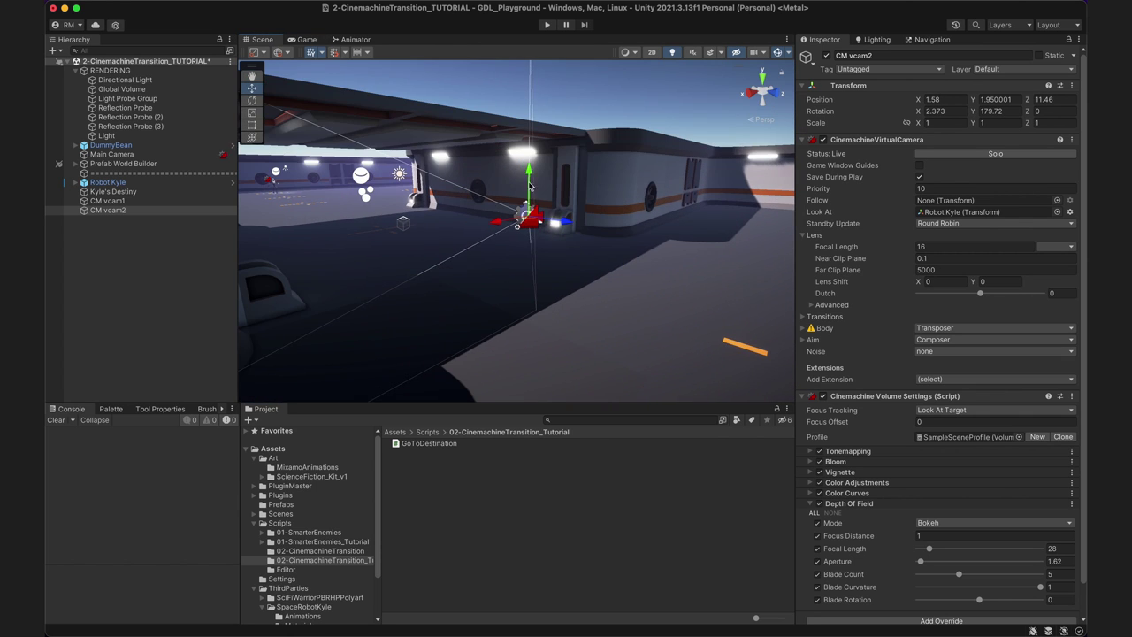
pyautogui.moveTo(529, 201); pyautogui.dragTo(529, 196)
pyautogui.click(305, 39)
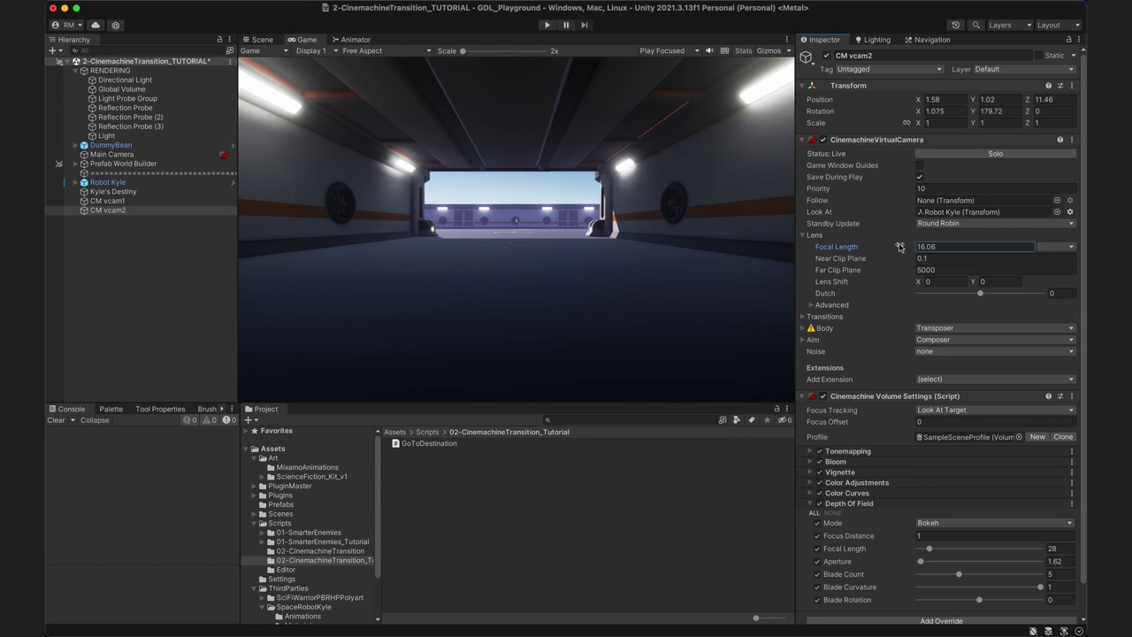
pyautogui.moveTo(899, 247); pyautogui.dragTo(884, 247)
pyautogui.hotkey('ctrl', 'z')
pyautogui.click(263, 39)
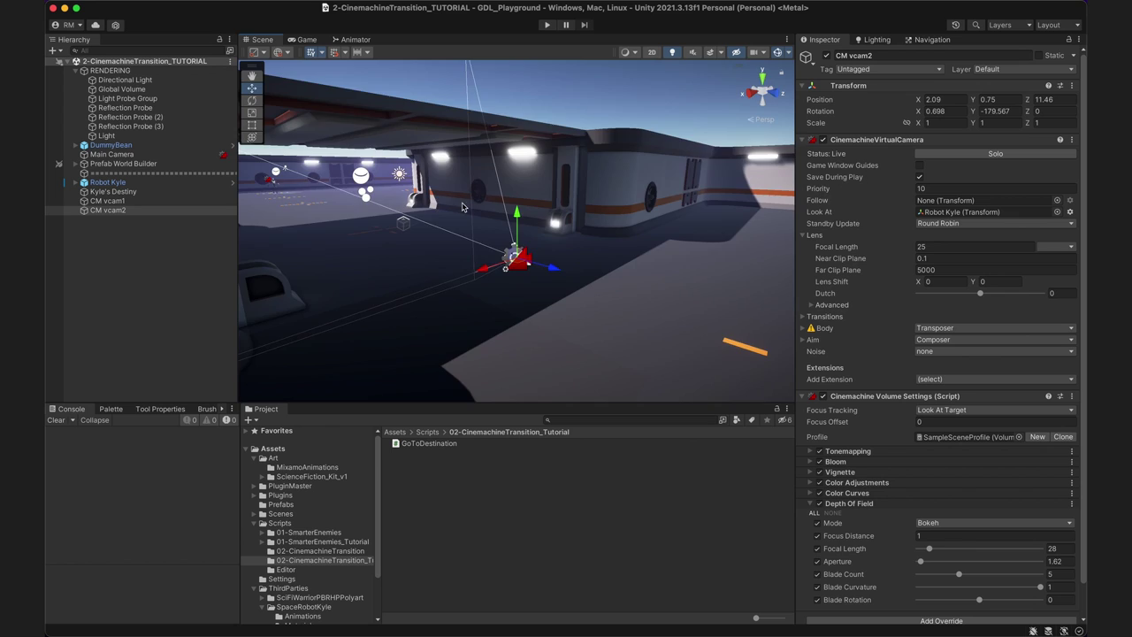
pyautogui.press('super+d')
pyautogui.moveTo(462, 207); pyautogui.dragTo(662, 285, button='right')
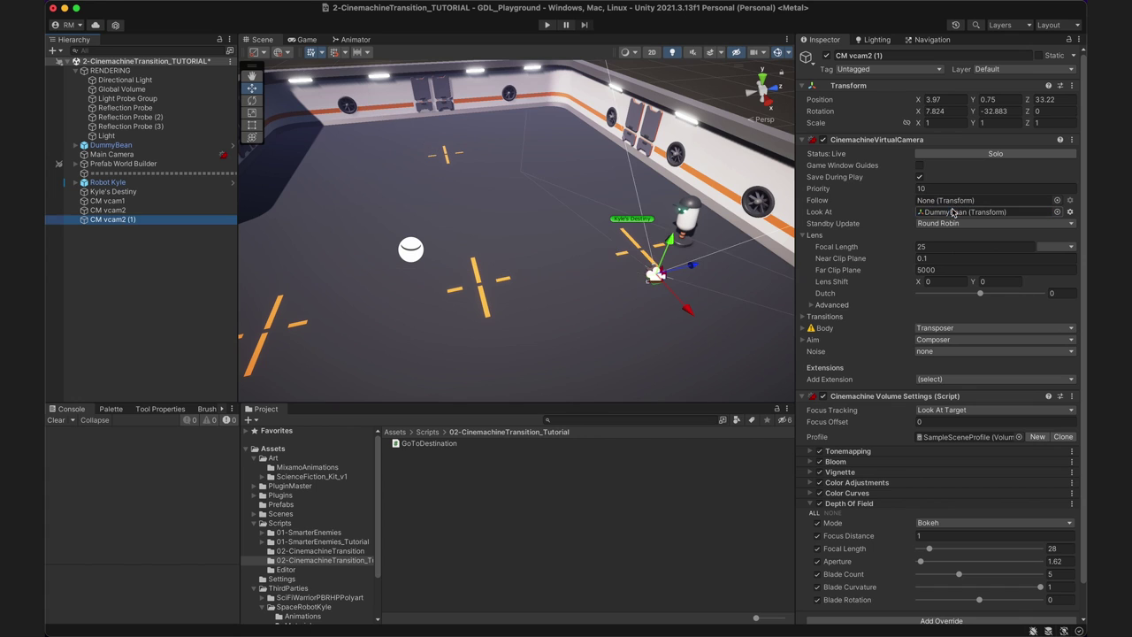
# Tilt the new camera toward the dummy and set its Tracked Object Offset Y to 0.89.
pyautogui.moveTo(712, 223); pyautogui.dragTo(713, 217)
pyautogui.press('super+2')
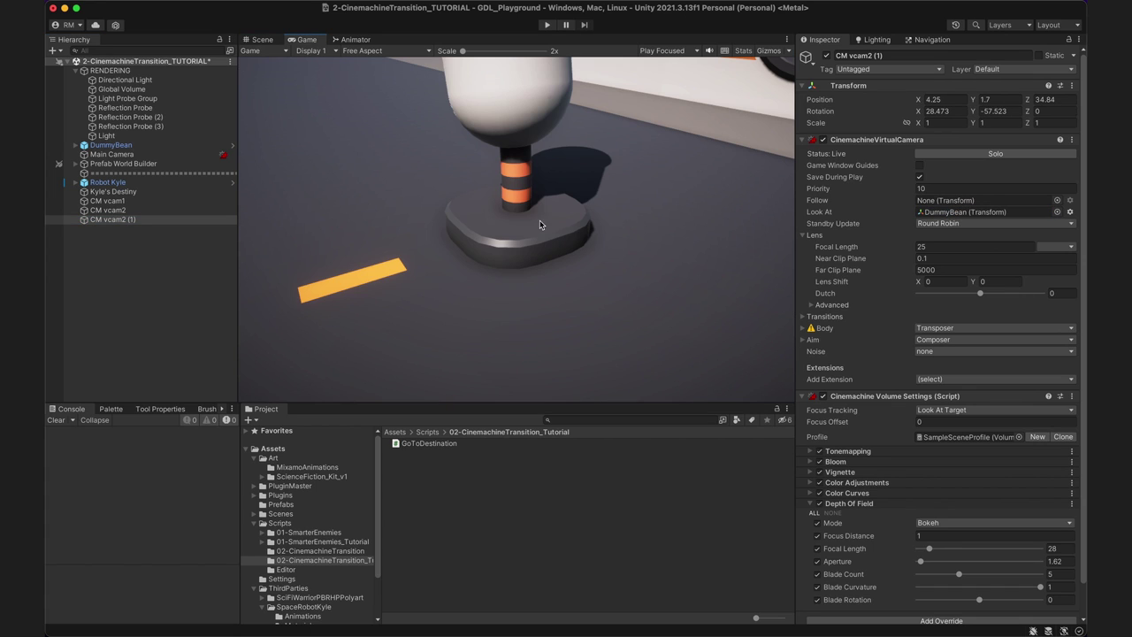
pyautogui.click(812, 340)
pyautogui.moveTo(973, 351); pyautogui.dragTo(270, 48)
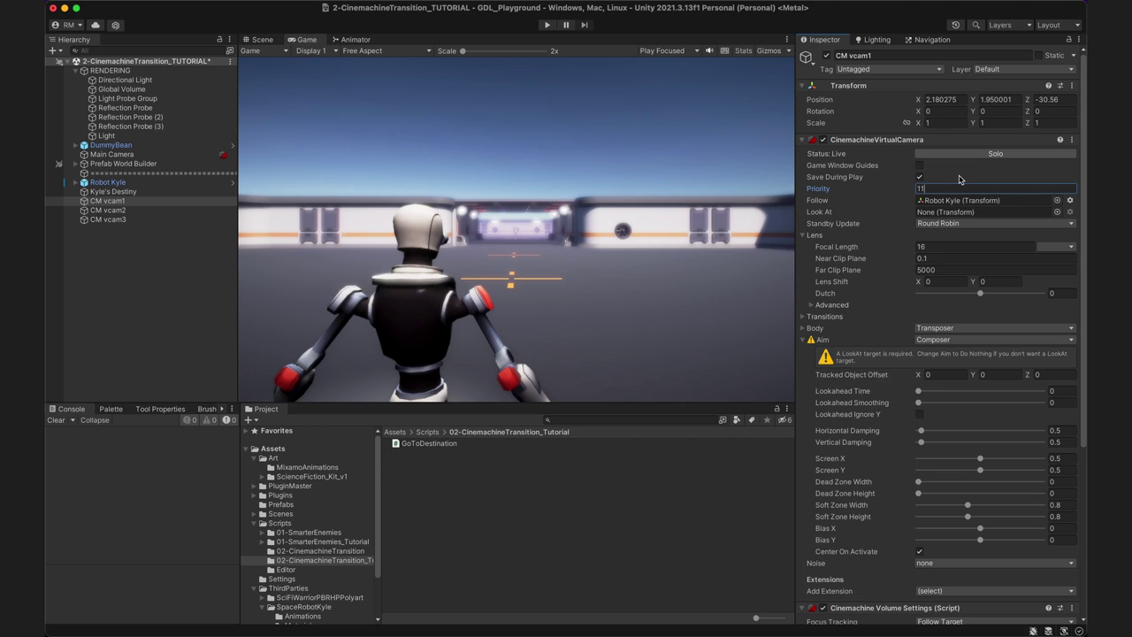
pyautogui.press('BackSpace')
pyautogui.write('0')
pyautogui.write('9')
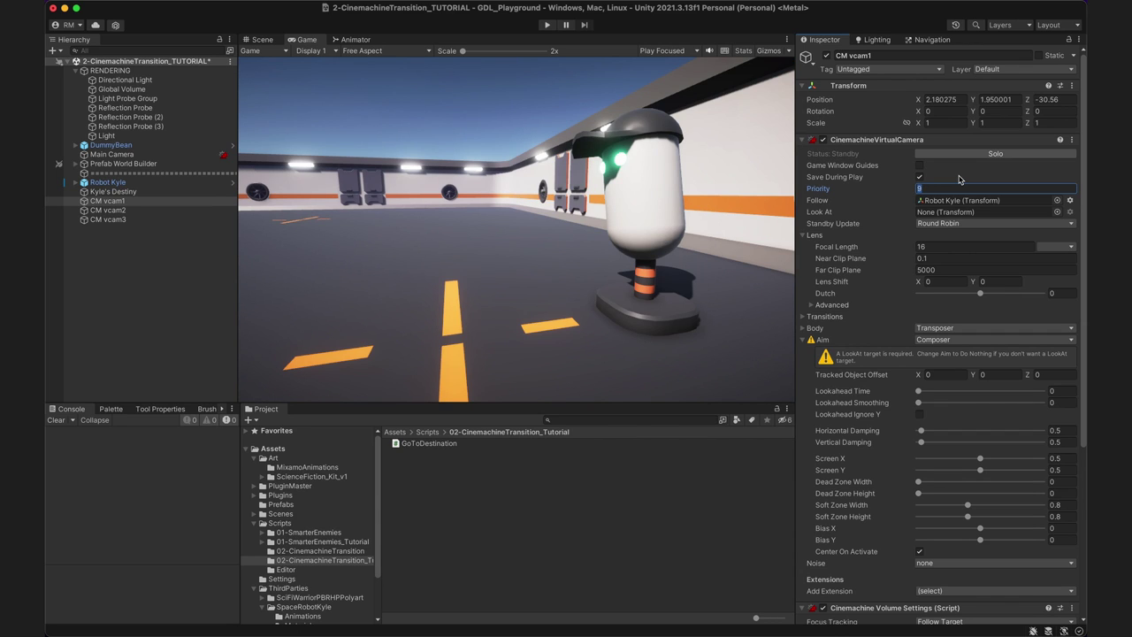
pyautogui.write('10')
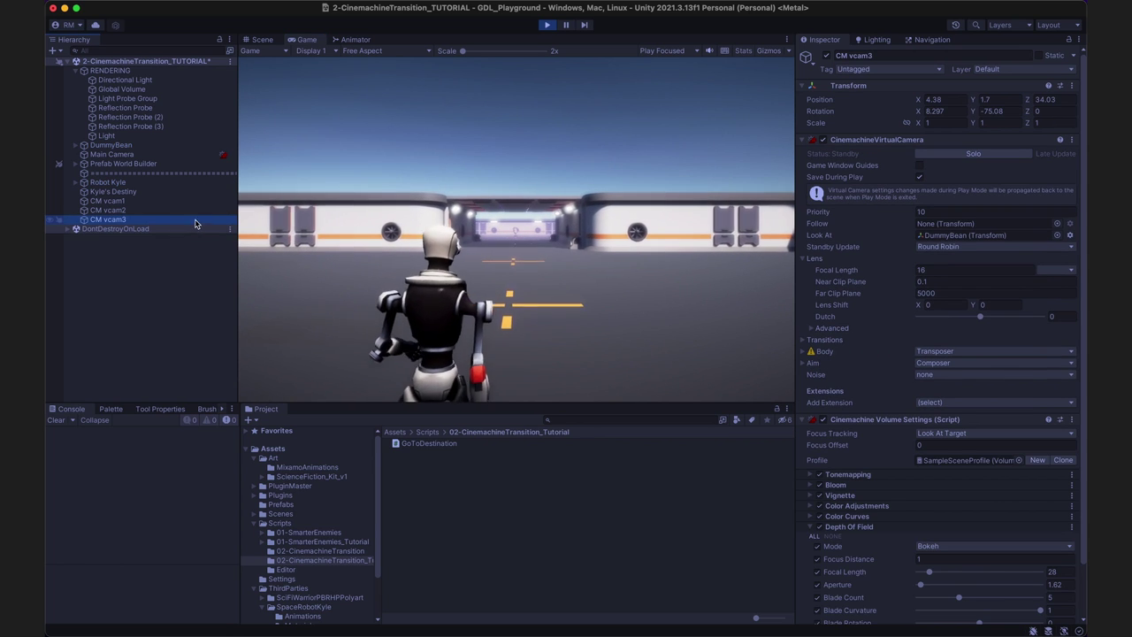
pyautogui.click(828, 56)
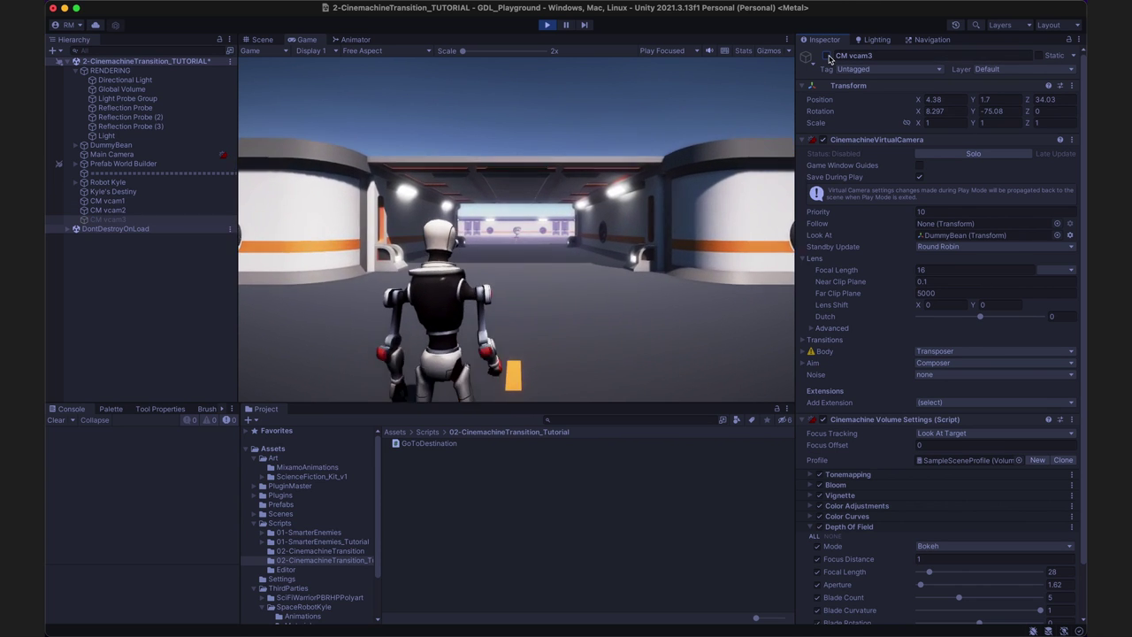
pyautogui.click(828, 56)
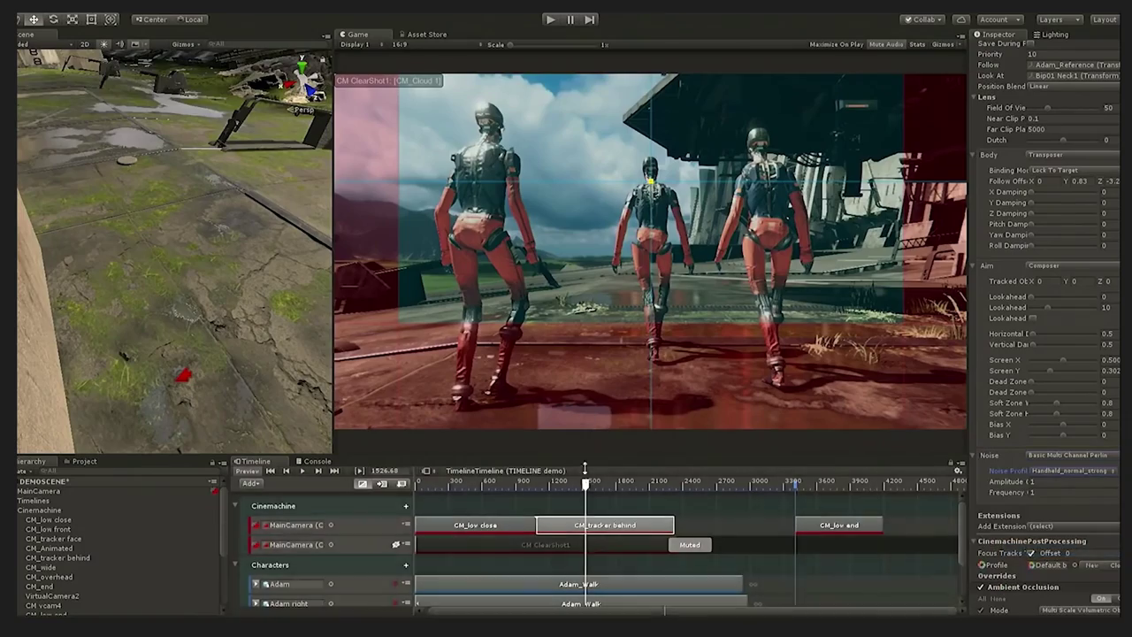
# Stop play mode and add a new empty GameObject from the Hierarchy's Create menu.
pyautogui.click(569, 483)
pyautogui.press('space')
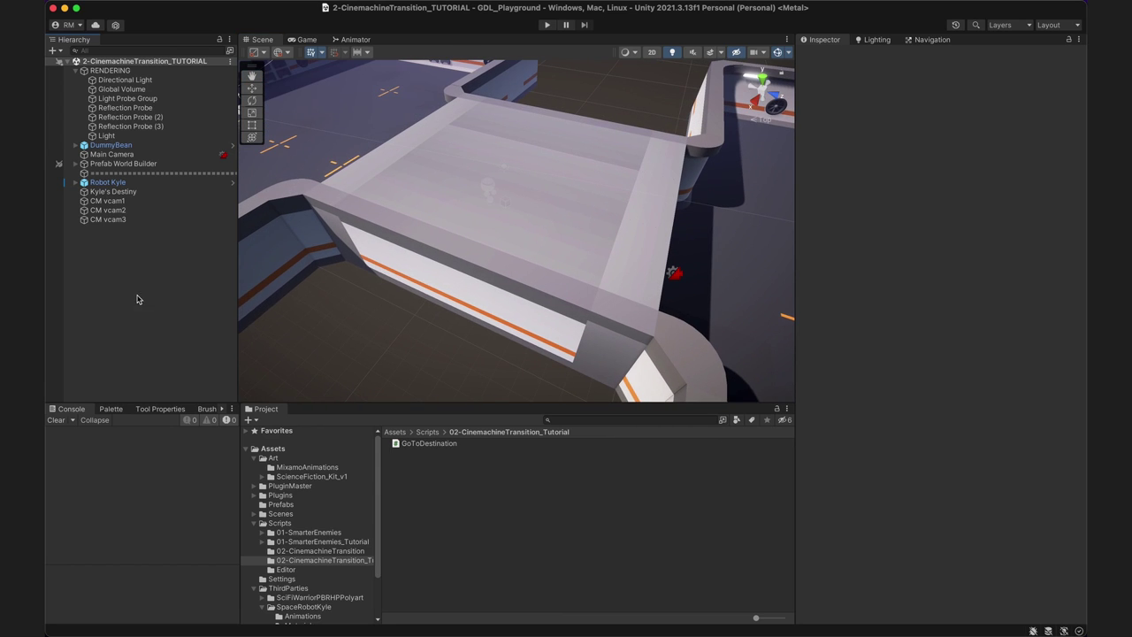
pyautogui.rightClick(137, 299)
pyautogui.click(215, 442)
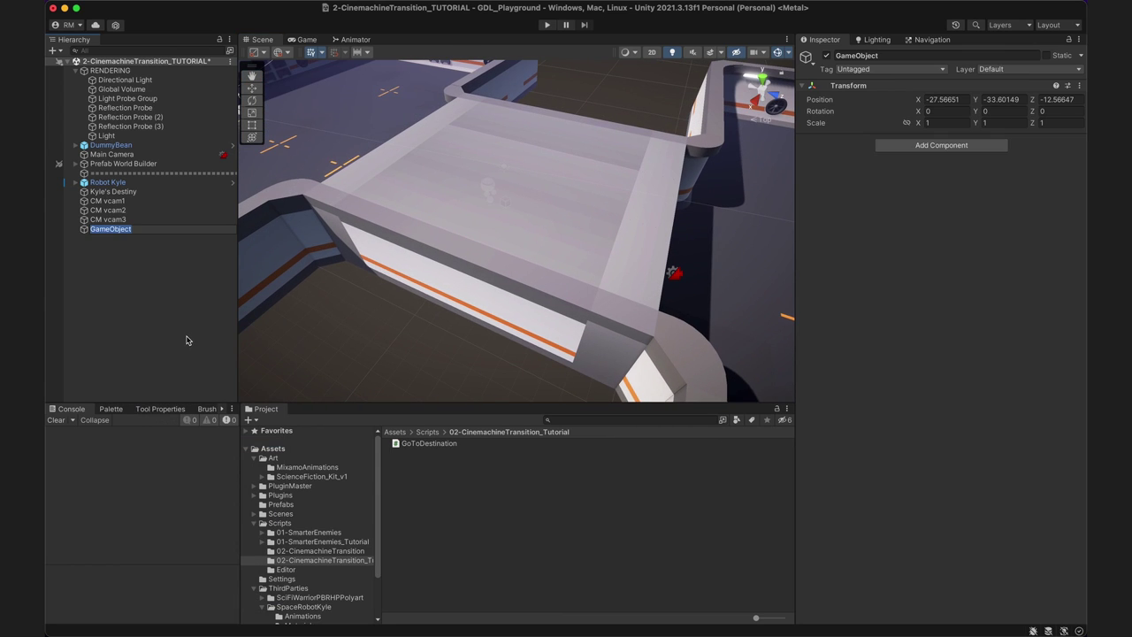
# Give CameraZone_2 a Box Collider, widen it, and frame the zone in the Scene view.
pyautogui.click(924, 145)
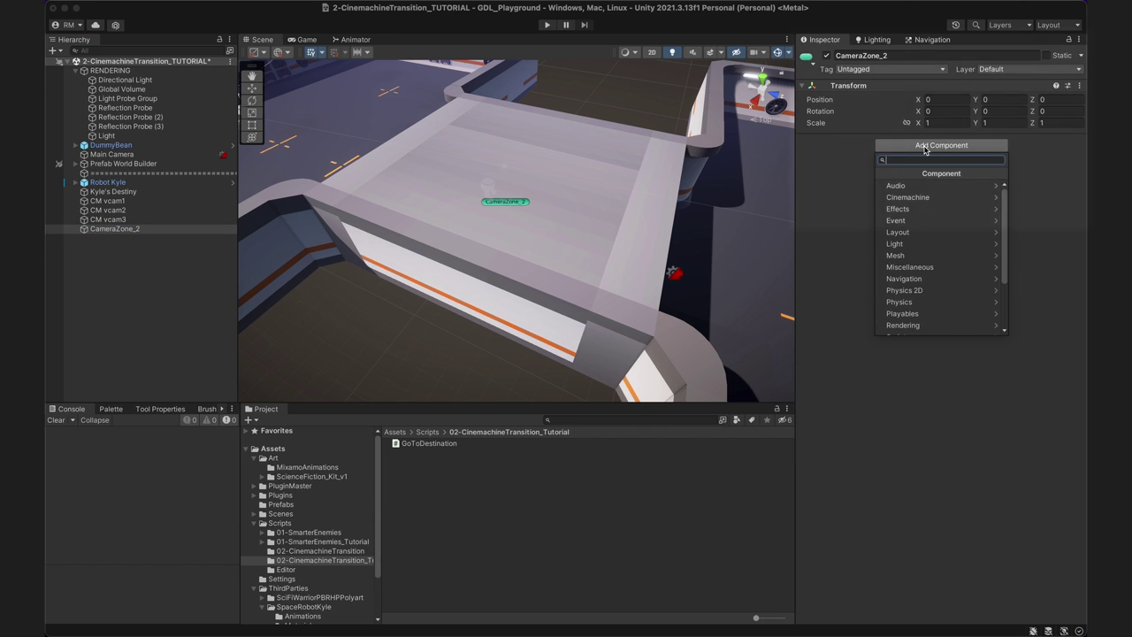
pyautogui.write('box')
pyautogui.press('Return')
pyautogui.moveTo(630, 208); pyautogui.dragTo(396, 279, button='right')
pyautogui.press('w')
pyautogui.press('f')
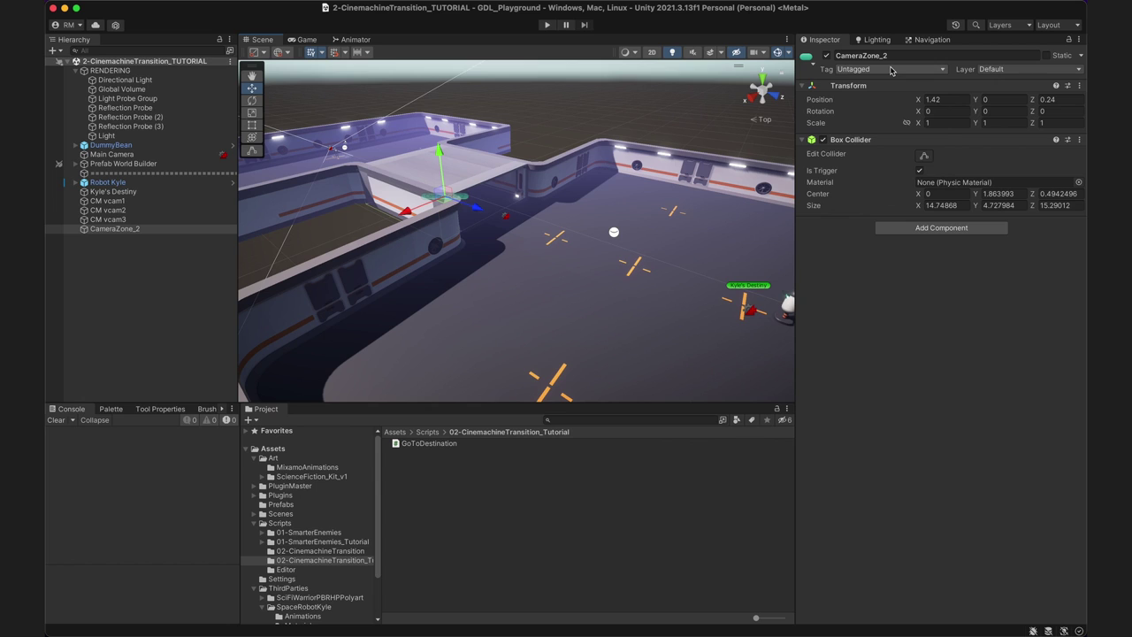
# Tag the zone CameraZone, size CameraZone_3's collider, and parent CM vcam2 and CM vcam3 under their zones.
pyautogui.click(892, 70)
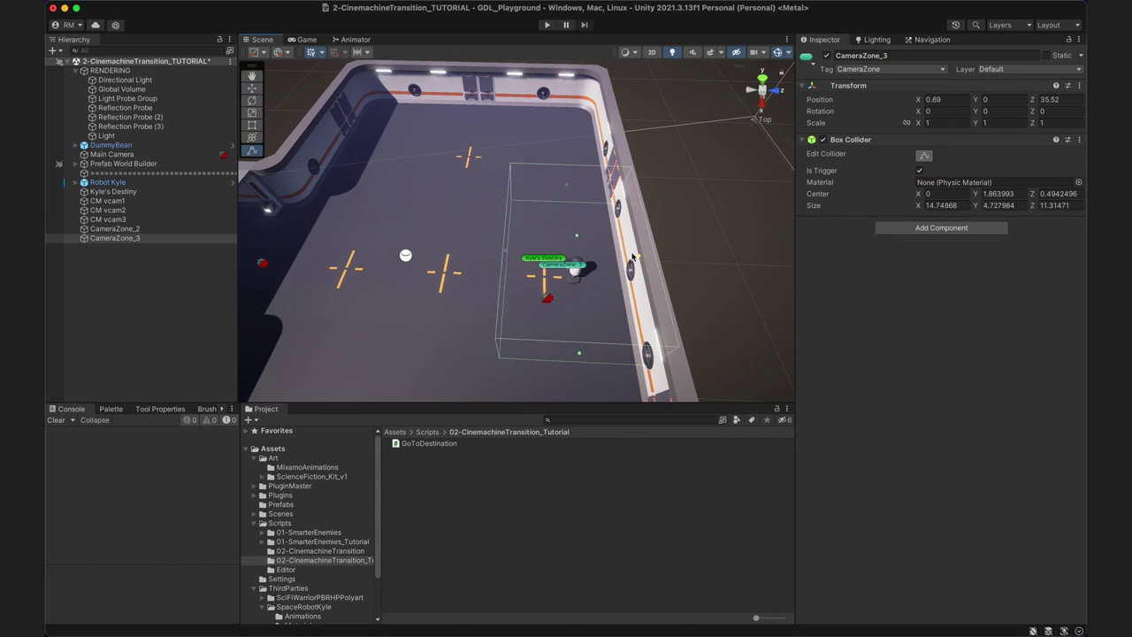
pyautogui.keyDown('alt'); pyautogui.moveTo(558, 187); pyautogui.dragTo(473, 101); pyautogui.keyUp('alt')
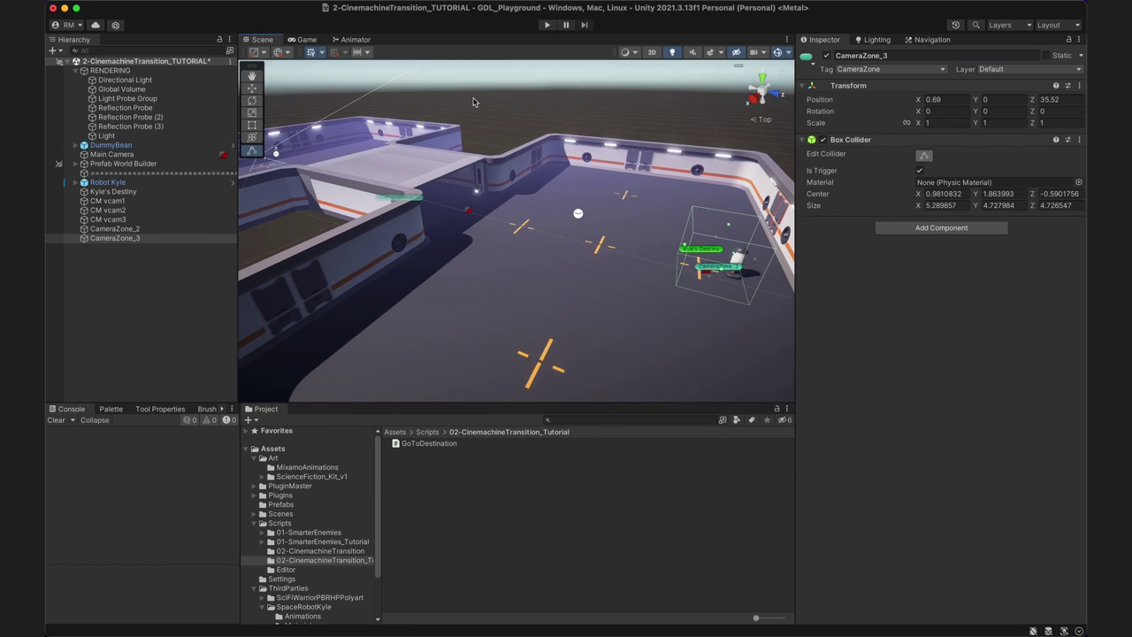
pyautogui.click(110, 211)
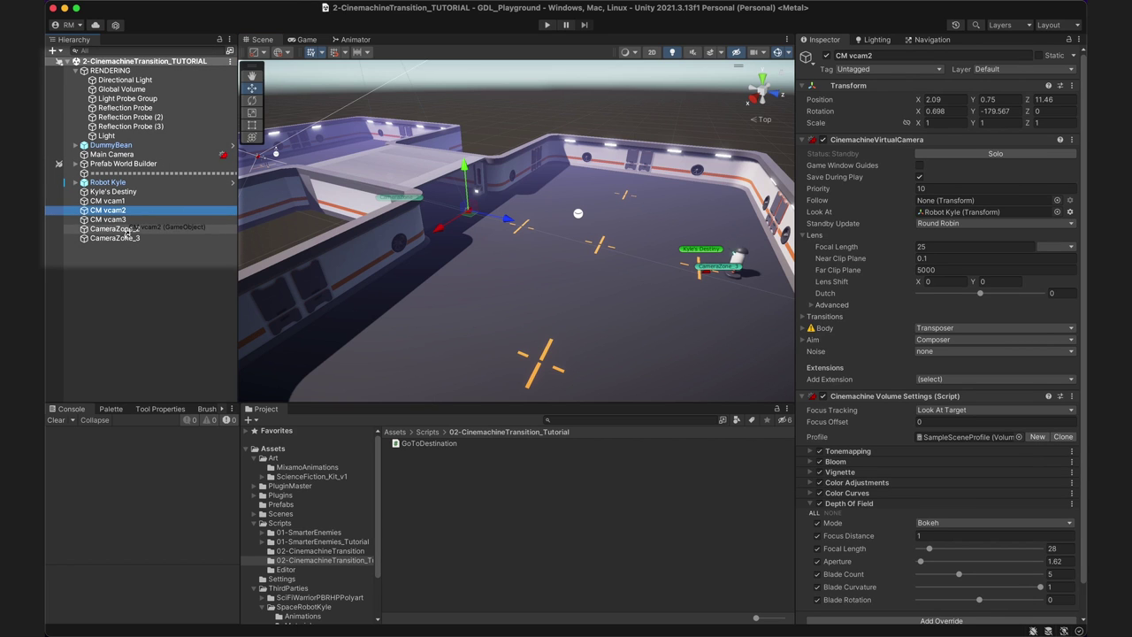
pyautogui.moveTo(128, 238); pyautogui.dragTo(124, 238)
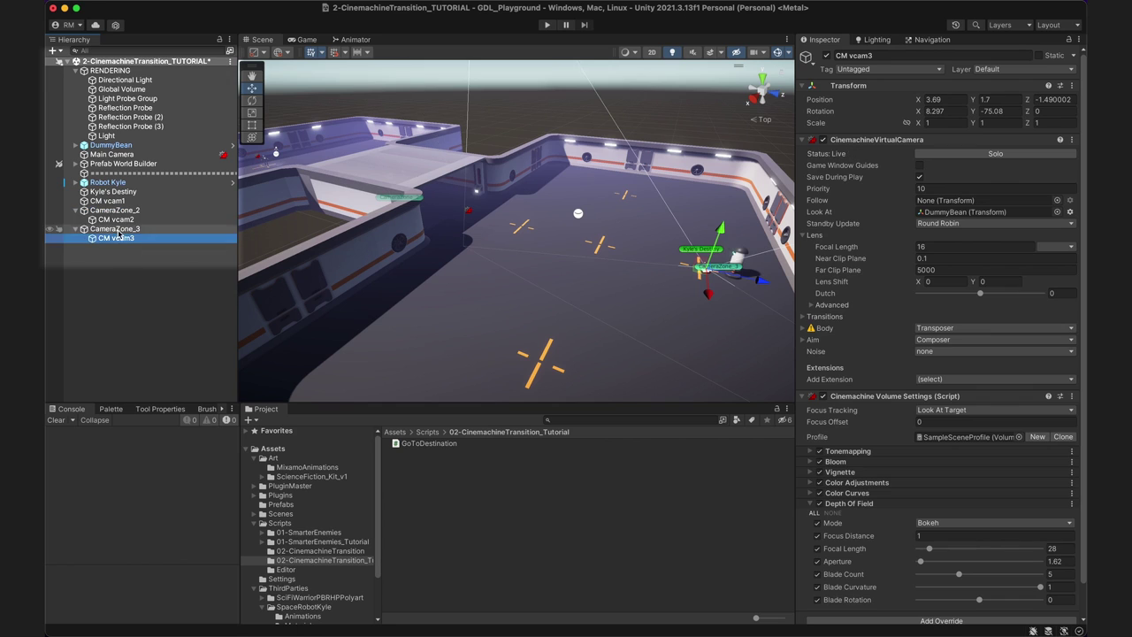
pyautogui.click(115, 229)
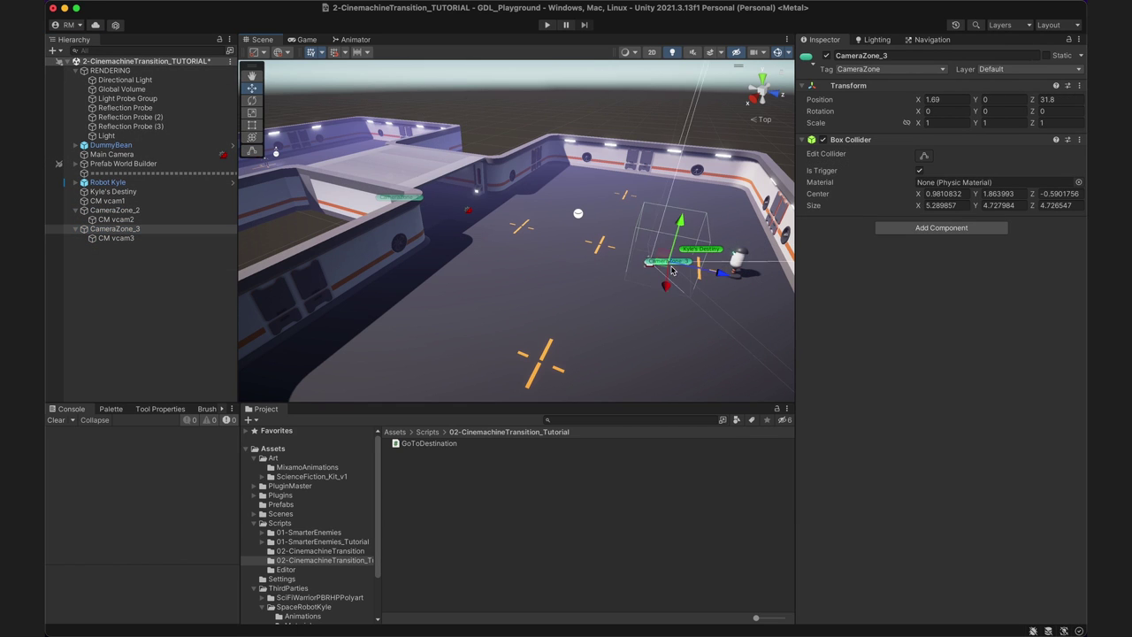
pyautogui.click(124, 210)
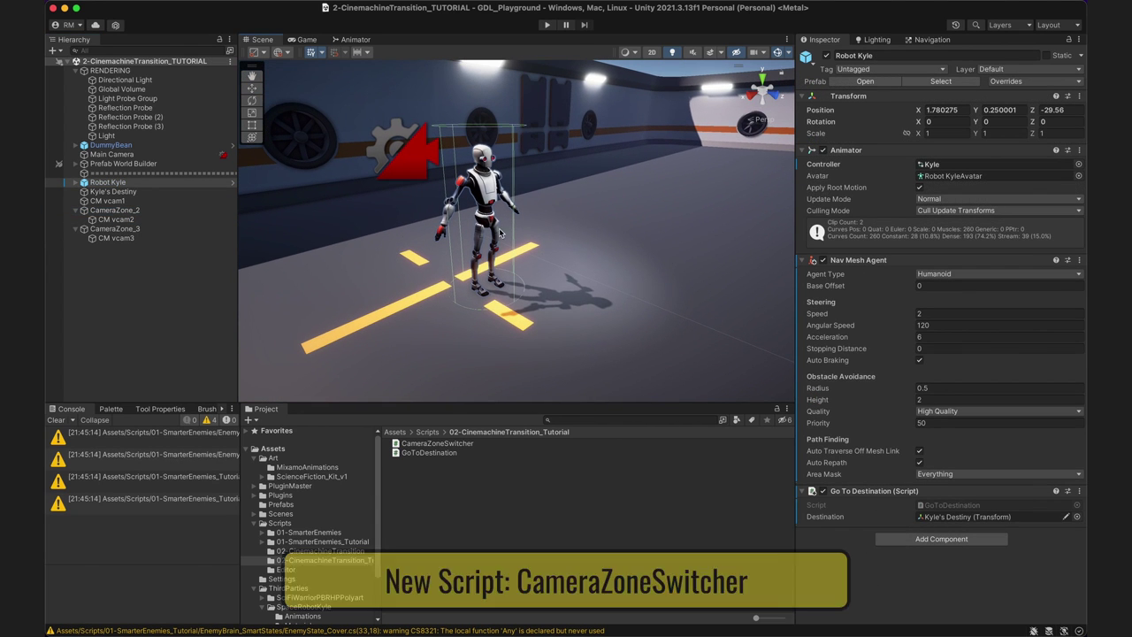
# Attach CameraZoneSwitcher to Robot Kyle, then add a Rigidbody and a Capsule Collider.
pyautogui.moveTo(900, 562); pyautogui.dragTo(898, 557)
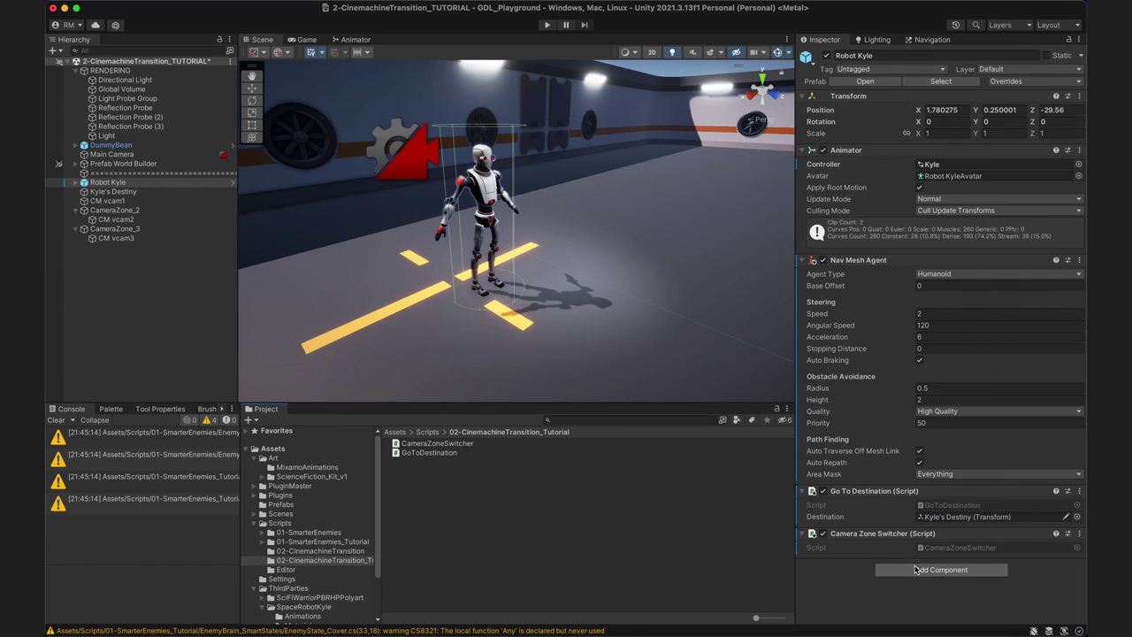
pyautogui.click(915, 570)
pyautogui.click(909, 537)
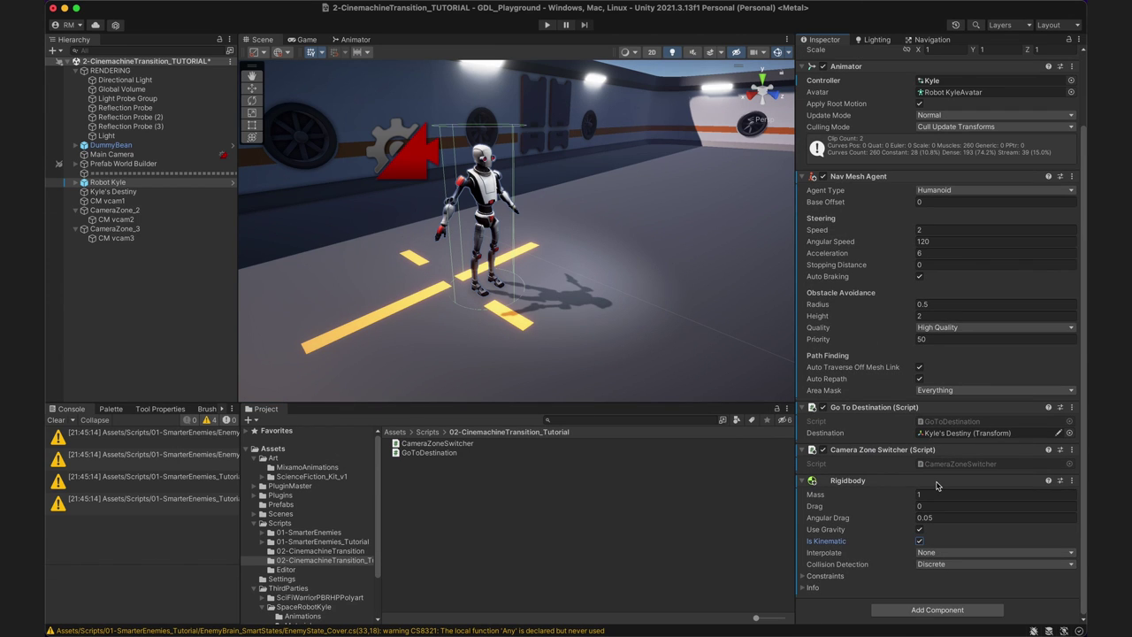
pyautogui.click(962, 610)
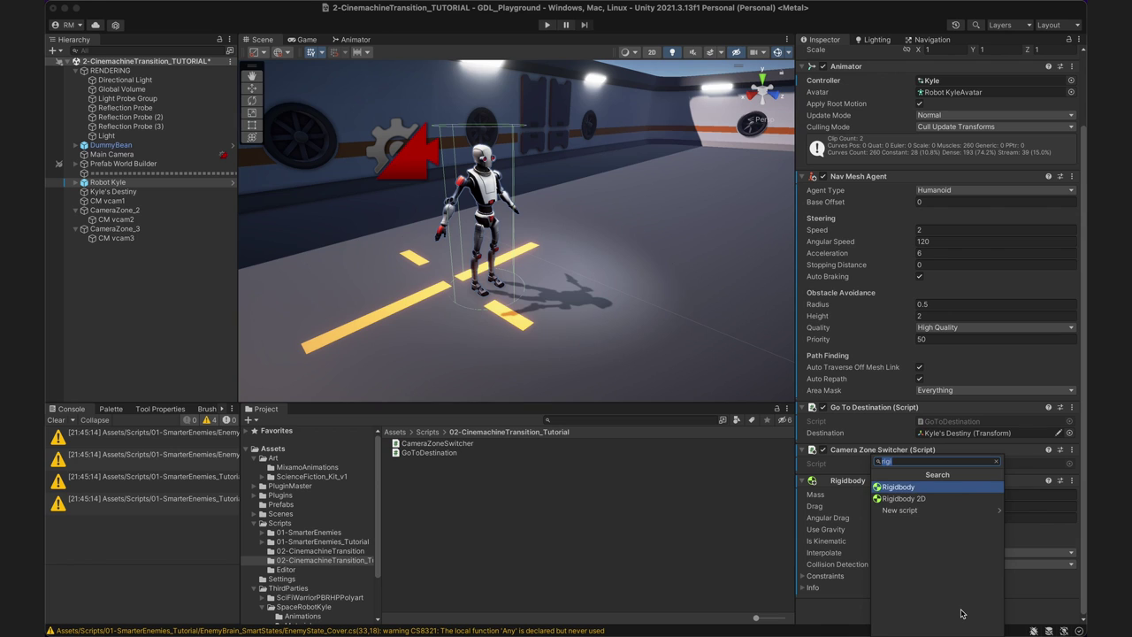
pyautogui.write('caps')
pyautogui.press('Return')
pyautogui.scroll(-3, 904, 405)
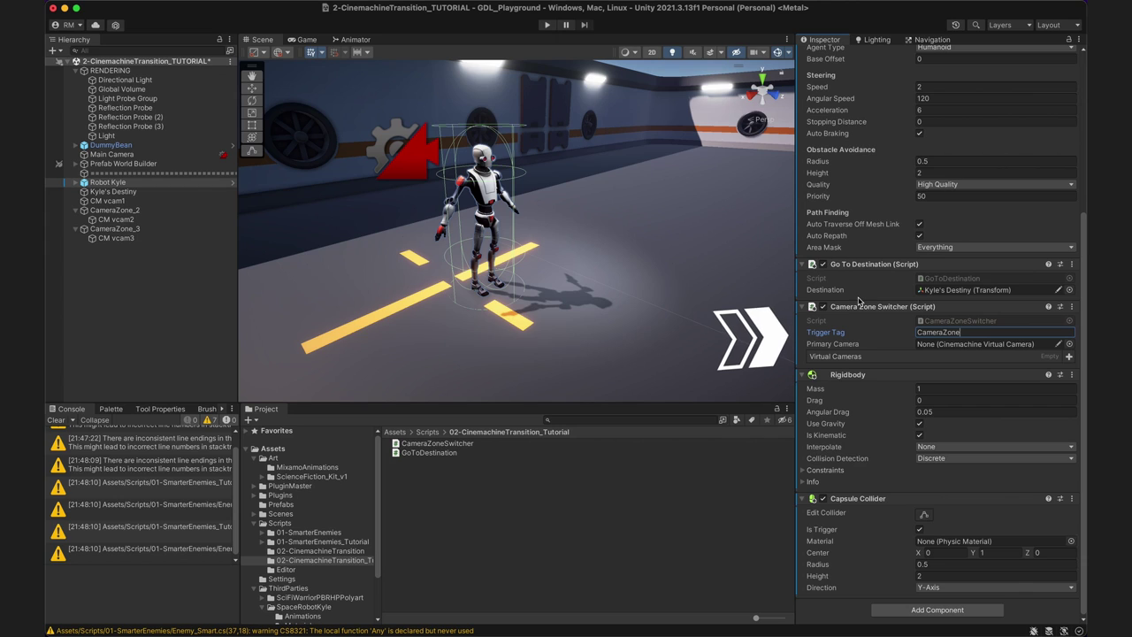
# Assign CM vcam1 as Primary Camera and add two entries to the Virtual Cameras list.
pyautogui.moveTo(129, 204); pyautogui.dragTo(932, 349)
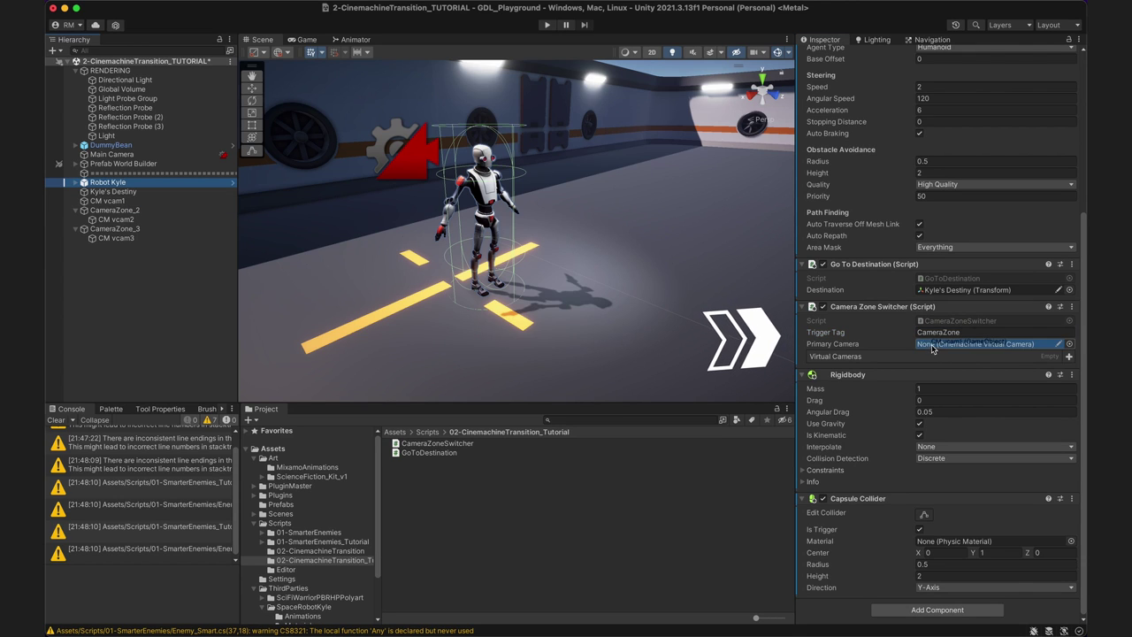
pyautogui.click(1070, 356)
pyautogui.click(1070, 356)
pyautogui.click(1021, 356)
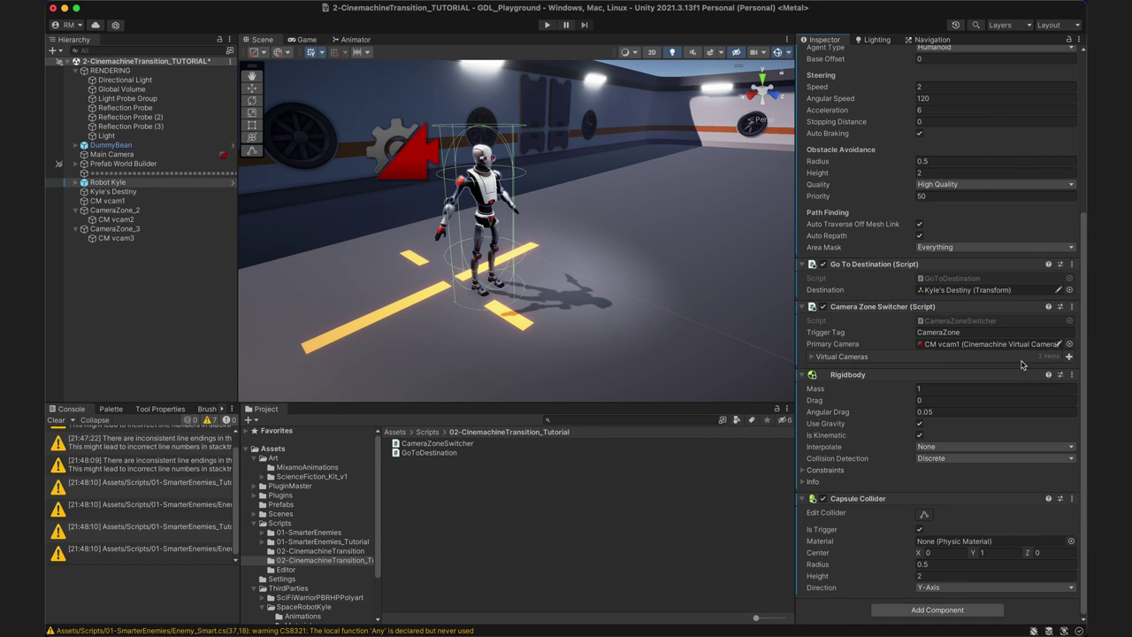
pyautogui.click(1022, 356)
# Run the scene and inspect CM vcam1, CM vcam2 and CM vcam3 during play.
pyautogui.press('super+p')
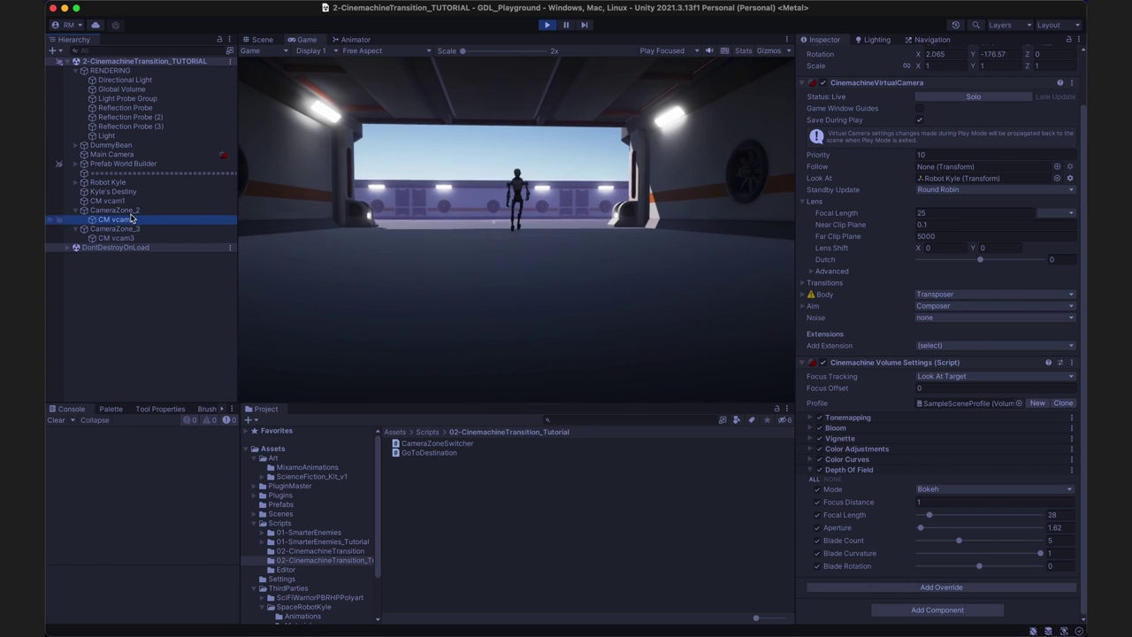
pyautogui.click(107, 200)
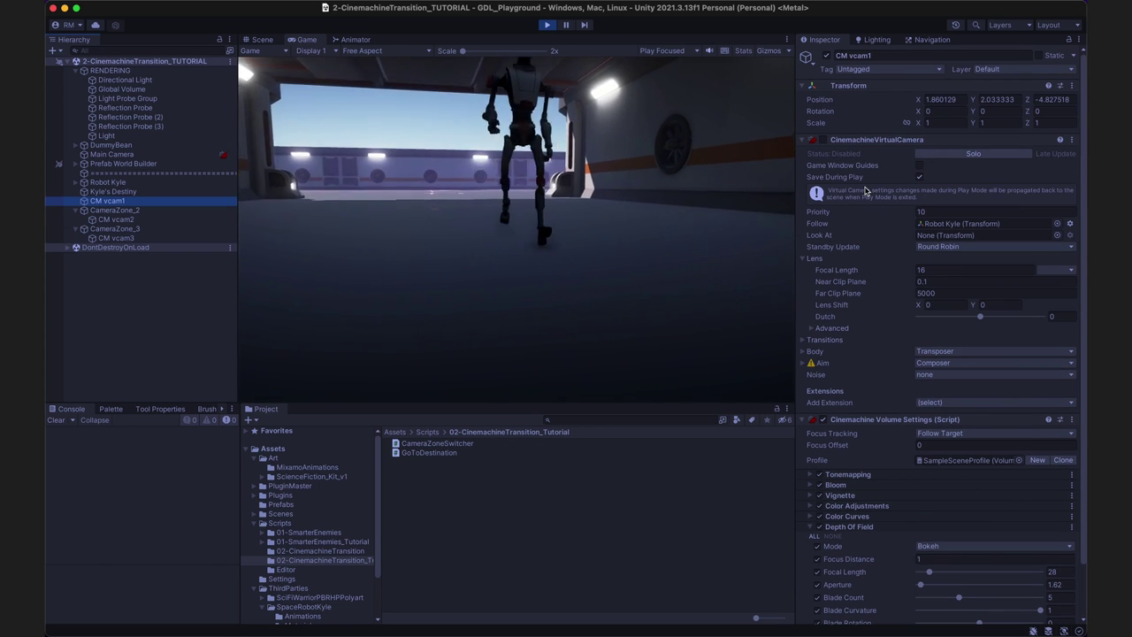
pyautogui.click(116, 219)
pyautogui.click(116, 238)
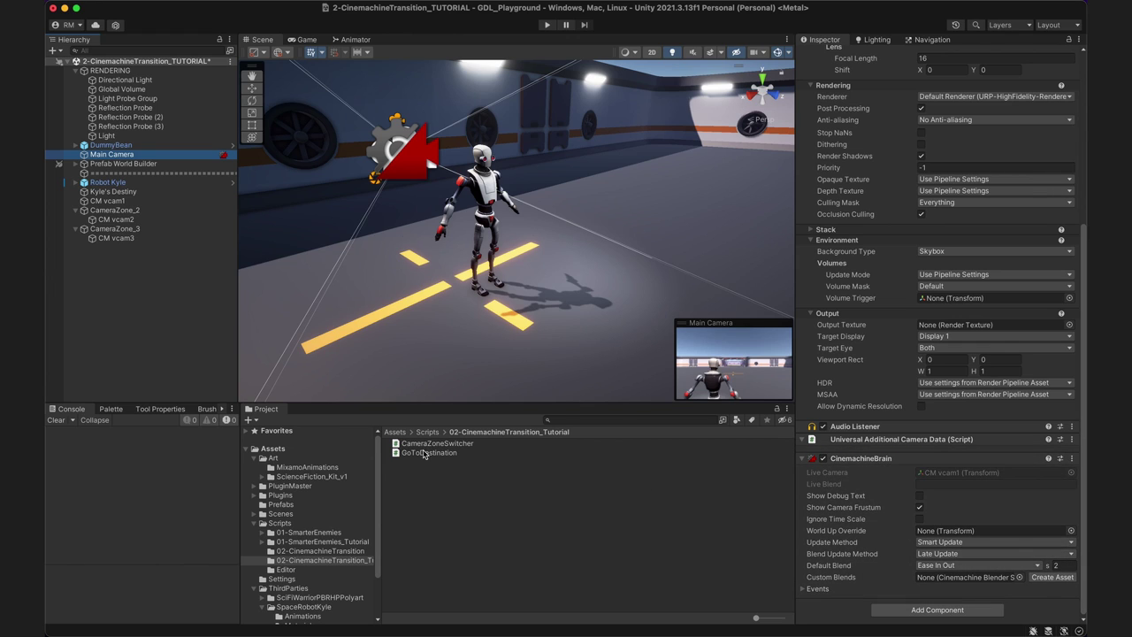
# Create a Cinemachine BlenderSettings asset named MyCinemachineBlenderSettings in the Project panel.
pyautogui.rightClick(456, 453)
pyautogui.moveTo(560, 292)
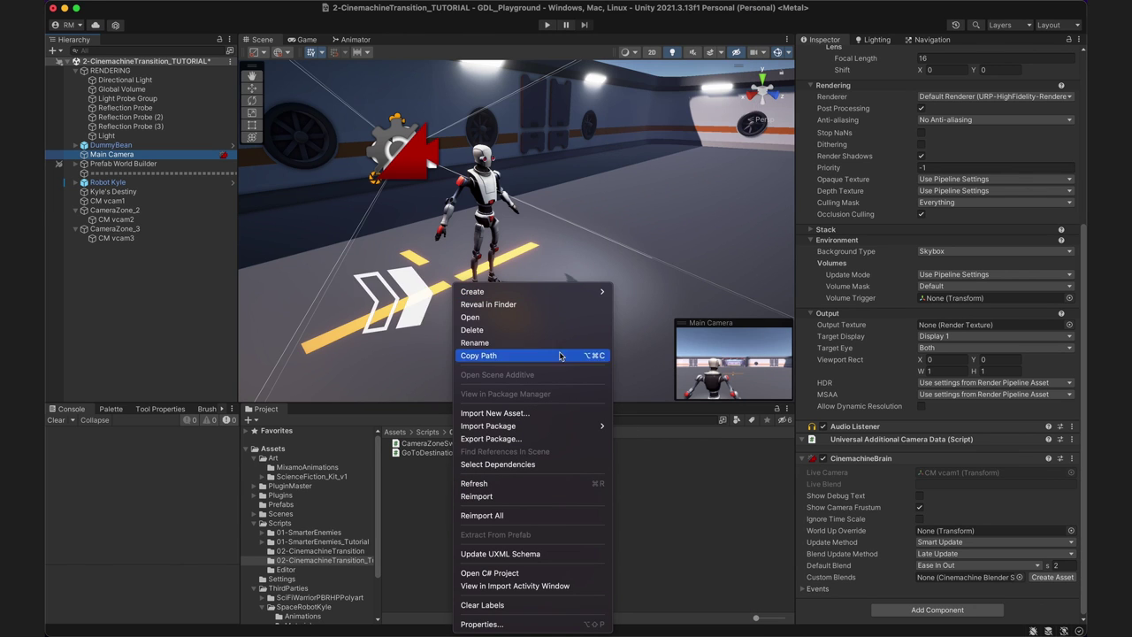
pyautogui.moveTo(705, 598)
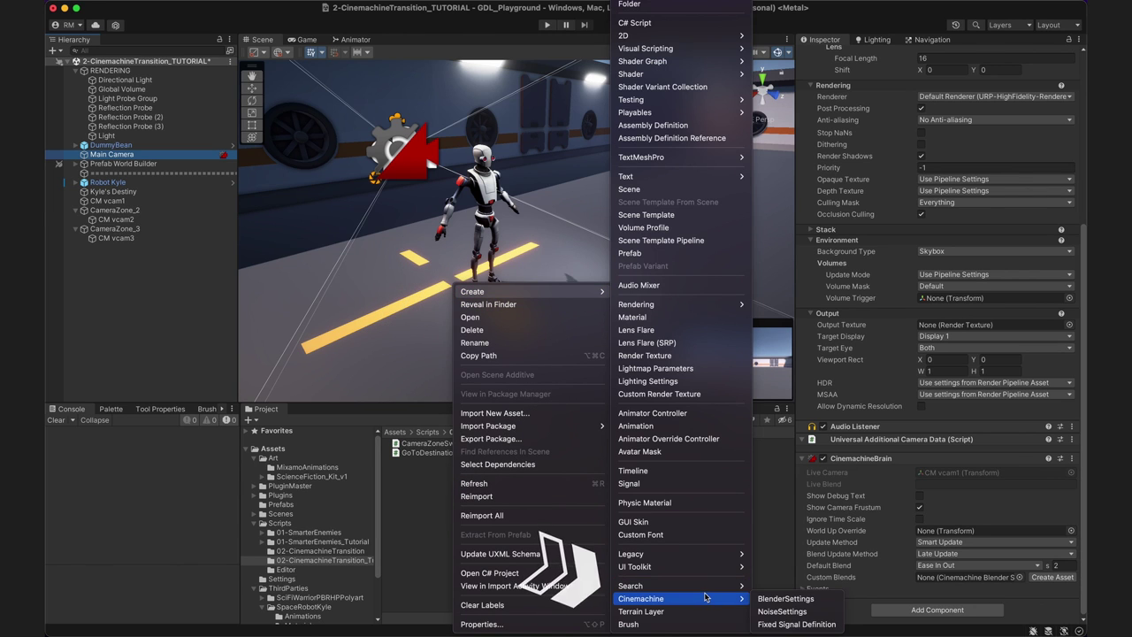
pyautogui.click(786, 598)
pyautogui.click(479, 457)
pyautogui.press('Return')
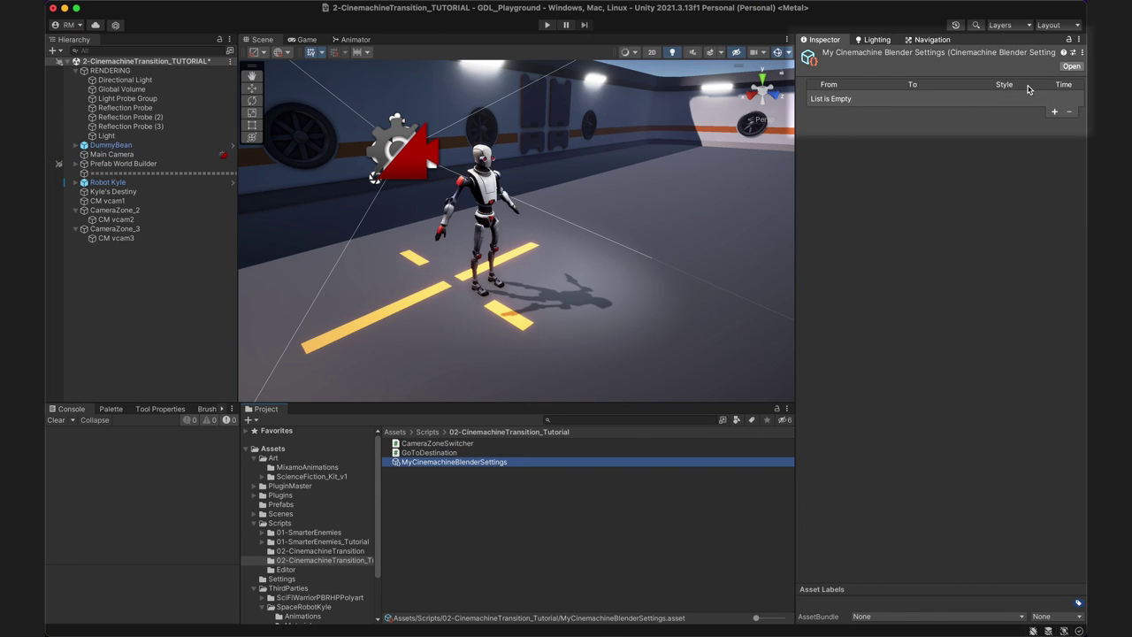
# Add blend entries: a Cut from CM vcam1, and Ease In Out for the second blend.
pyautogui.click(1054, 112)
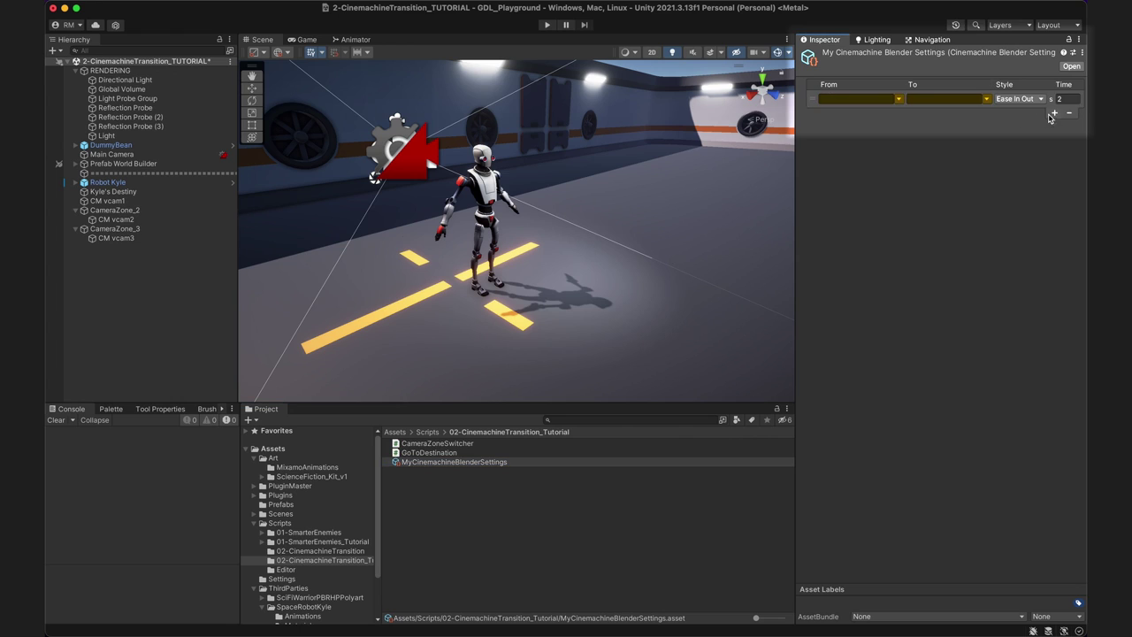
pyautogui.click(936, 151)
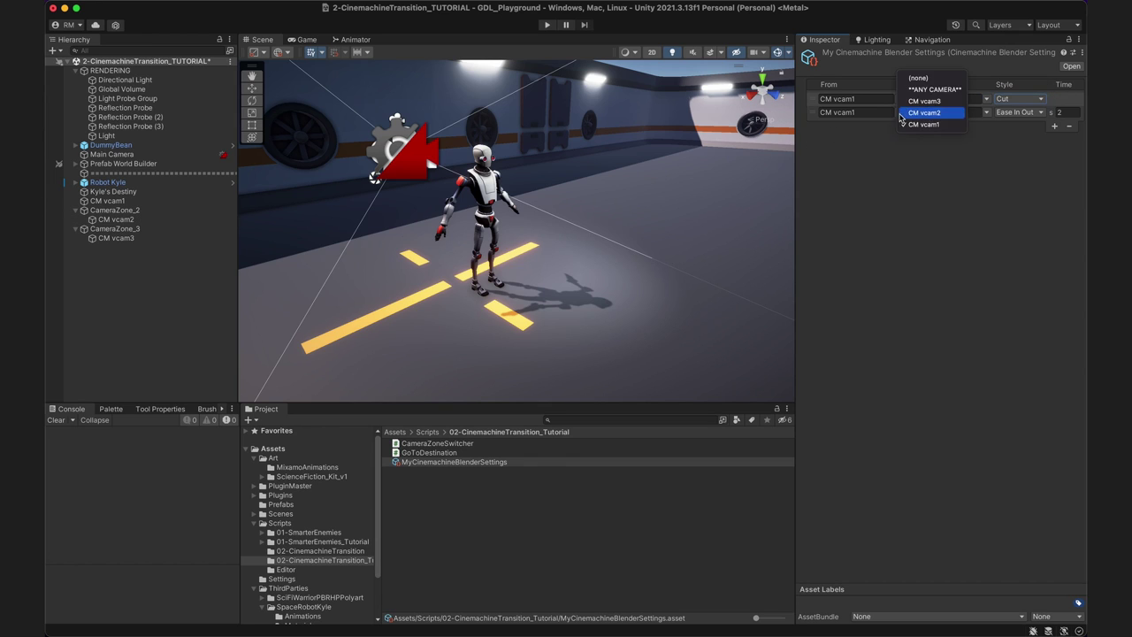
pyautogui.click(1017, 112)
pyautogui.click(1055, 130)
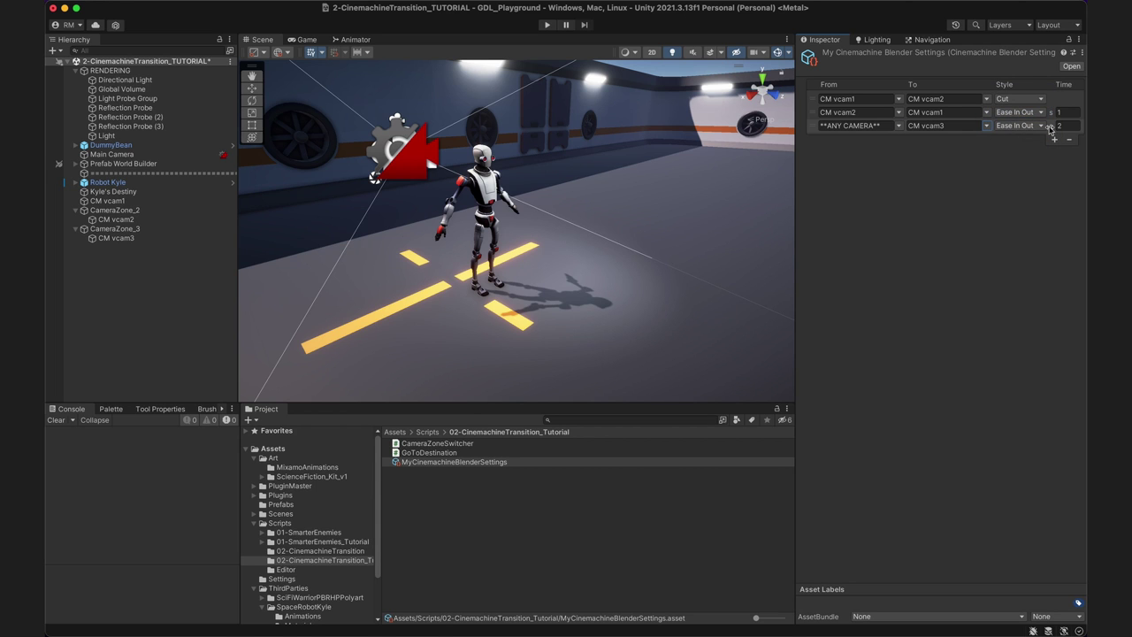
# Assign MyCinemachineBlenderSettings as Custom Blends on Main Camera's Cinemachine Brain.
pyautogui.click(115, 155)
pyautogui.scroll(-10, 920, 448)
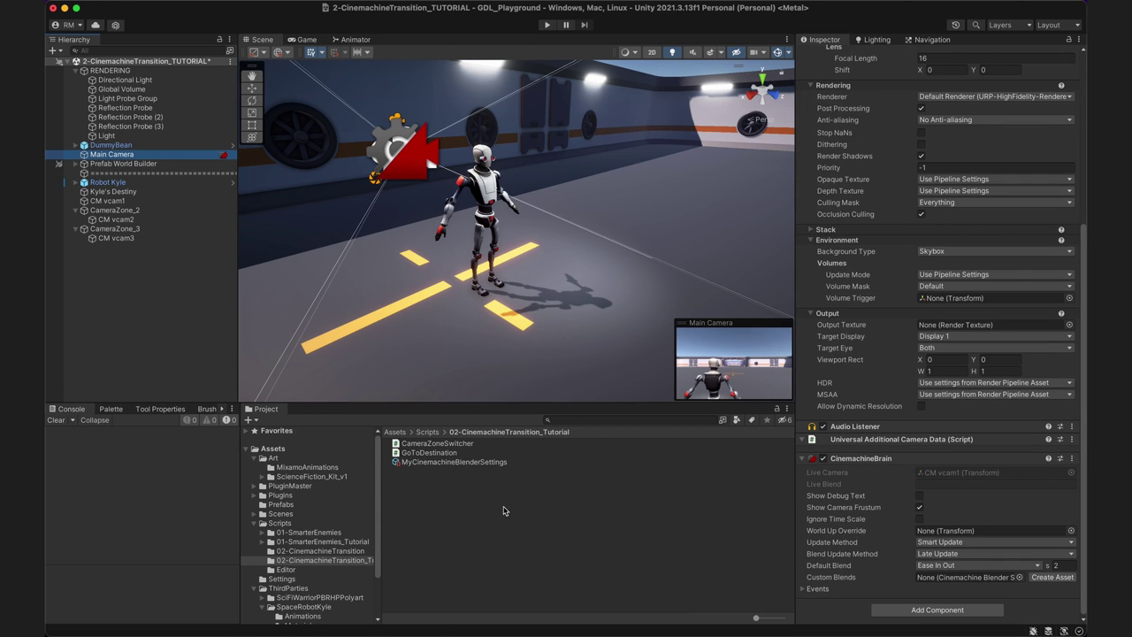
pyautogui.moveTo(454, 461); pyautogui.dragTo(938, 577)
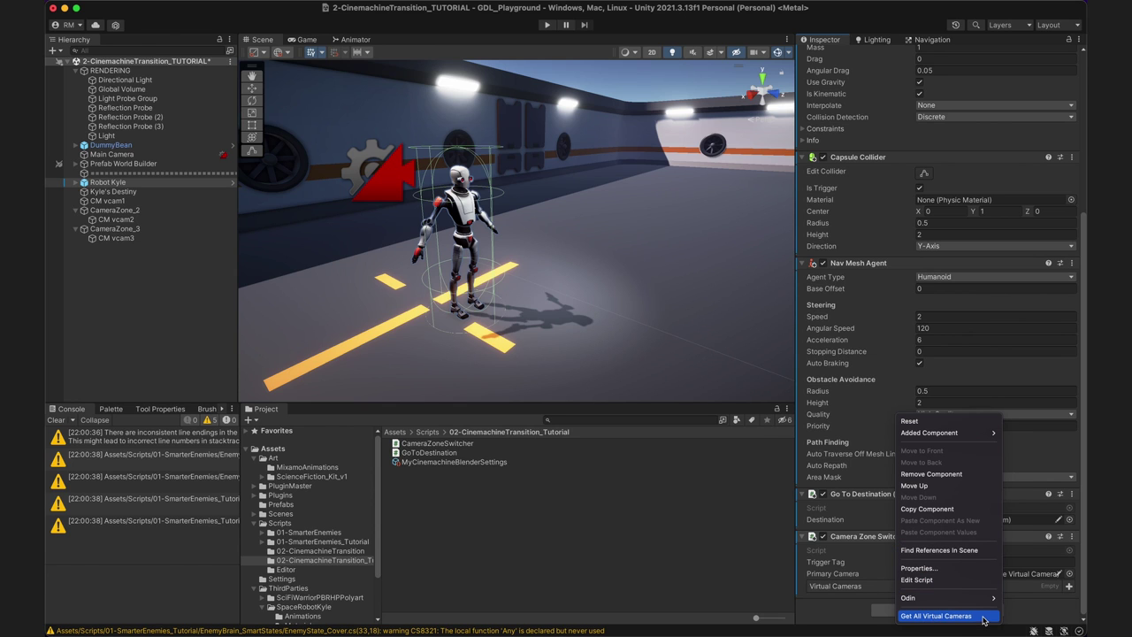
# Run Get All Virtual Cameras to fill the list with CM vcam3, vcam2 and vcam1.
pyautogui.click(936, 615)
pyautogui.scroll(-2, 930, 548)
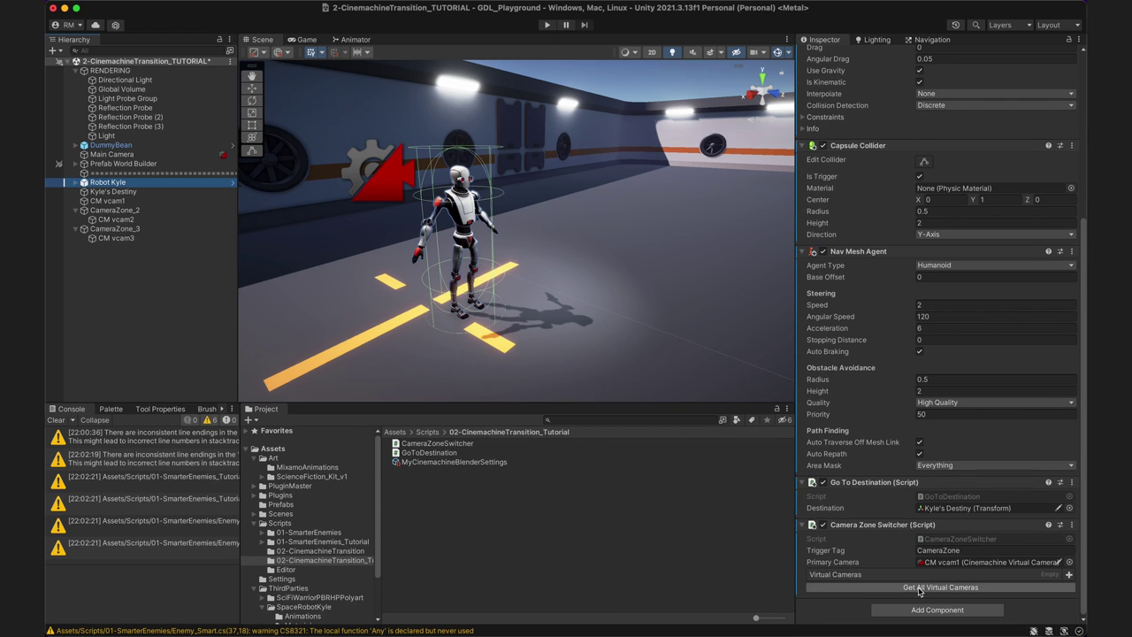
pyautogui.click(940, 587)
pyautogui.scroll(-2, 1018, 591)
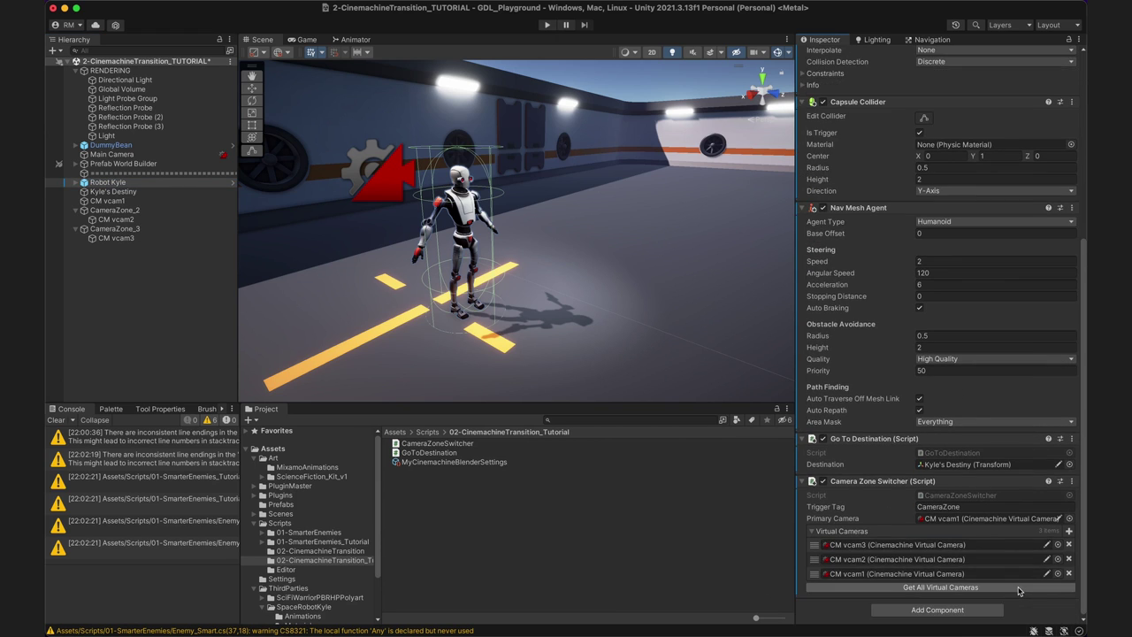